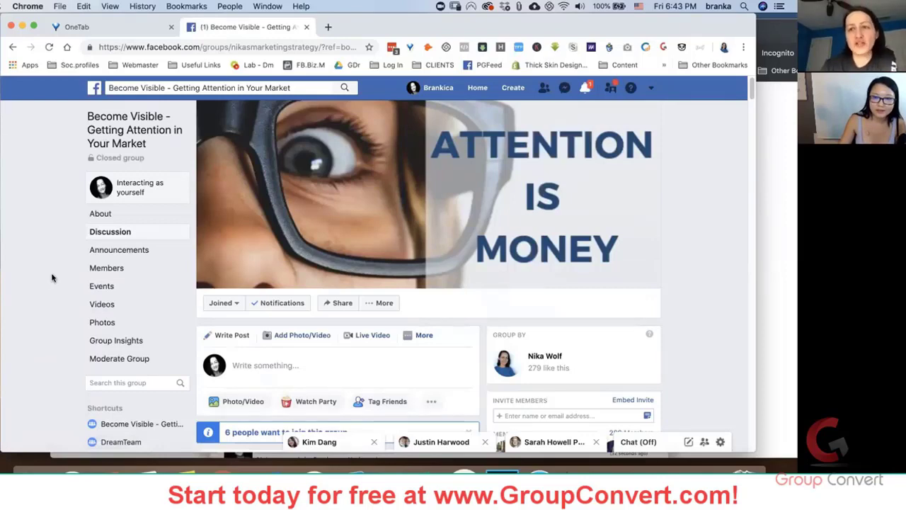
# - Open the group's 6 pending member requests and scroll down the Member Requests page
pyautogui.scroll(-2, 54, 280)
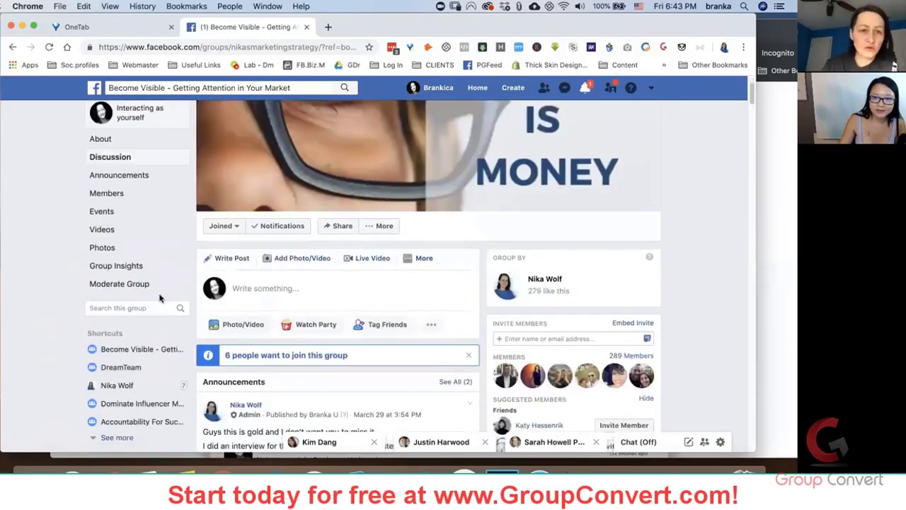
pyautogui.click(294, 358)
pyautogui.scroll(-5, 55, 283)
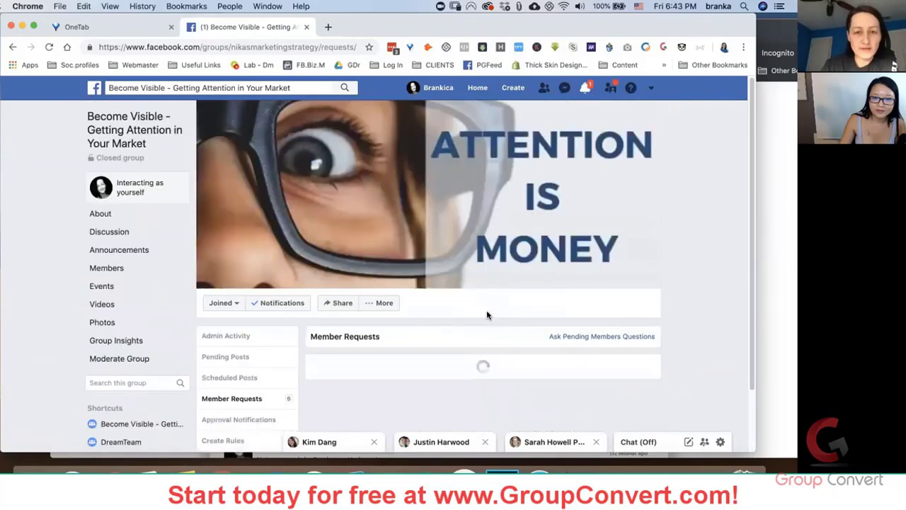
pyautogui.scroll(-3, 487, 315)
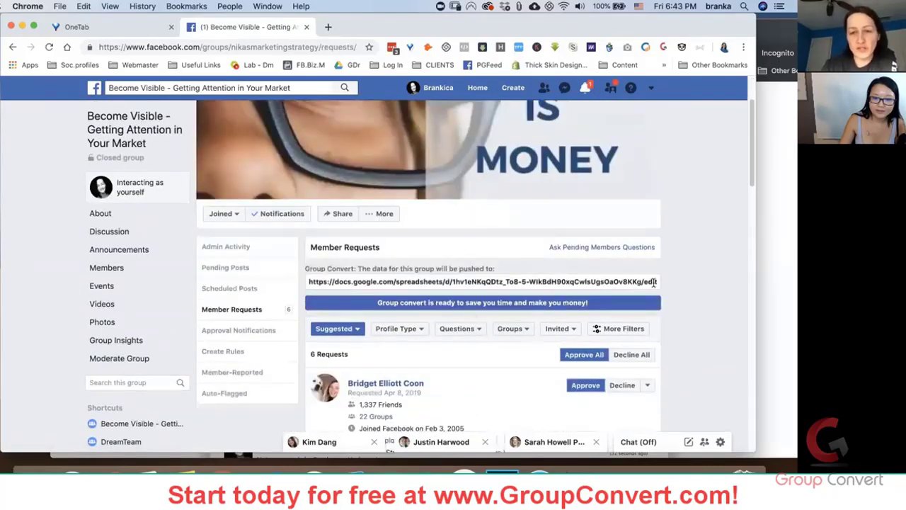
pyautogui.scroll(-1, 524, 256)
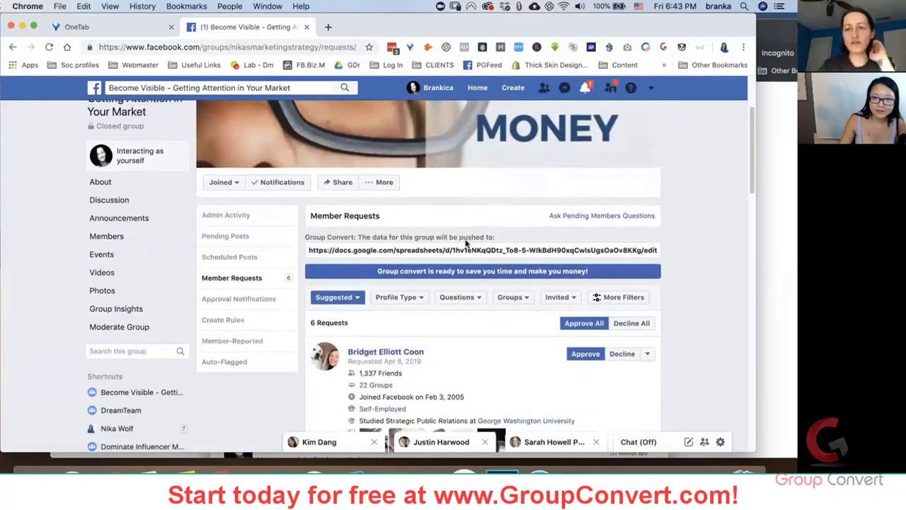
pyautogui.scroll(-4, 465, 254)
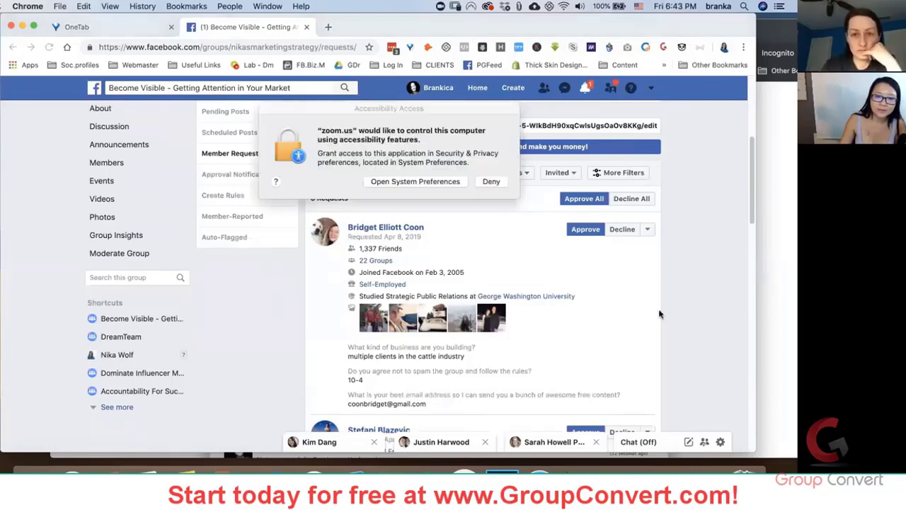
# - Unlock Accessibility privacy with the account password, allow zoom.us, relock, and close System Preferences
pyautogui.click(418, 182)
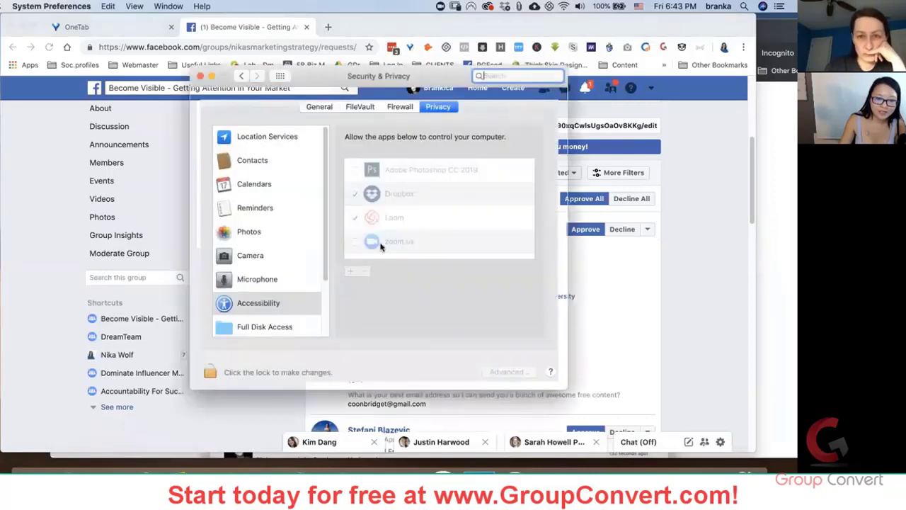
pyautogui.click(210, 373)
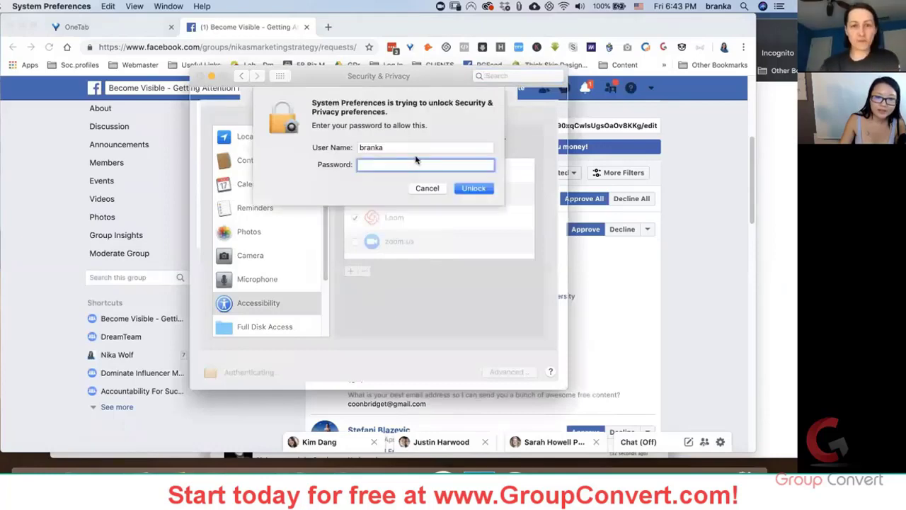
pyautogui.write('••••••')
pyautogui.press('Return')
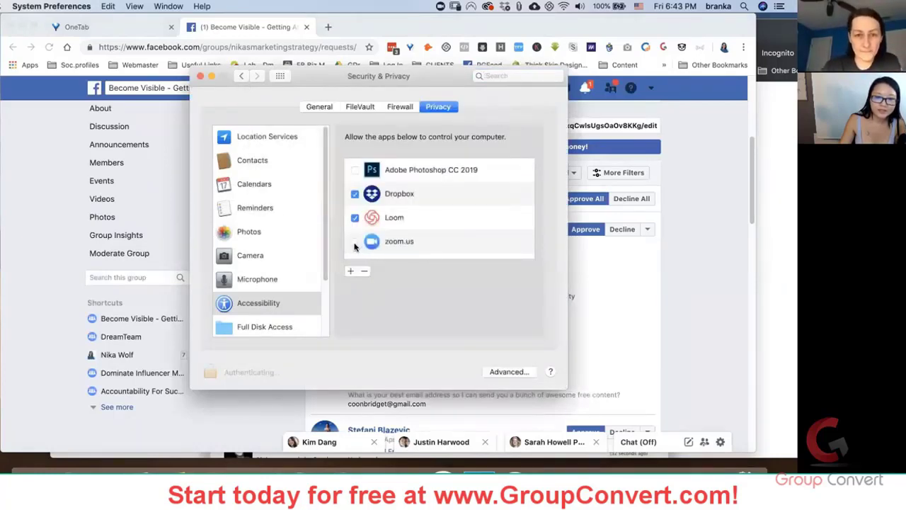
pyautogui.click(207, 371)
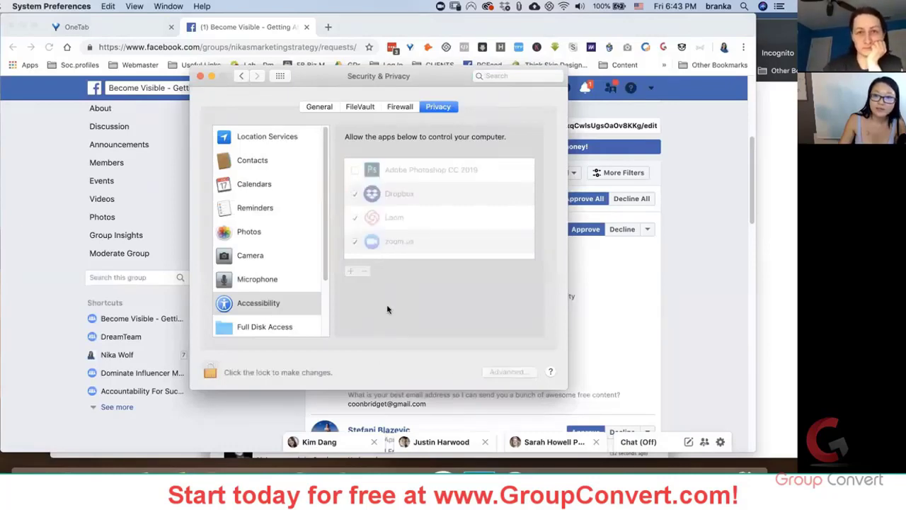
pyautogui.click(200, 77)
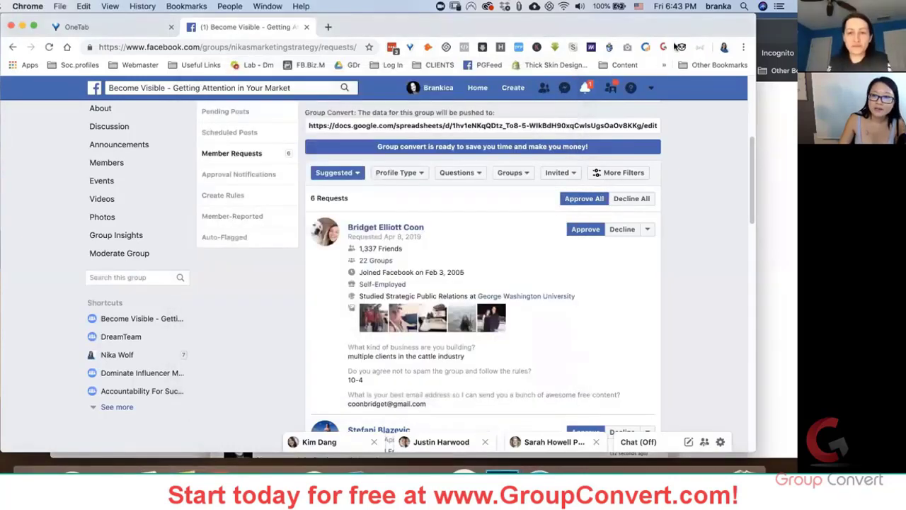
# - Dismiss the browser profile options and return to the group's member requests tab
pyautogui.click(725, 47)
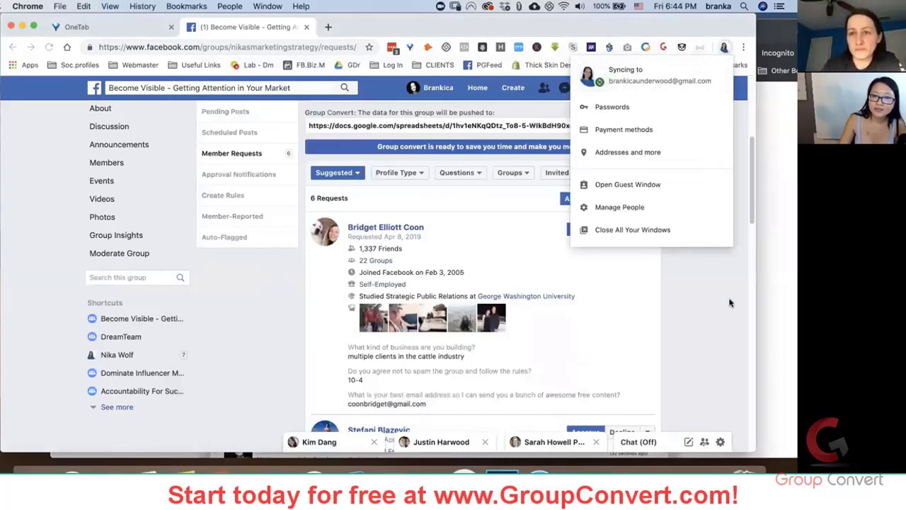
pyautogui.click(330, 26)
pyautogui.click(329, 27)
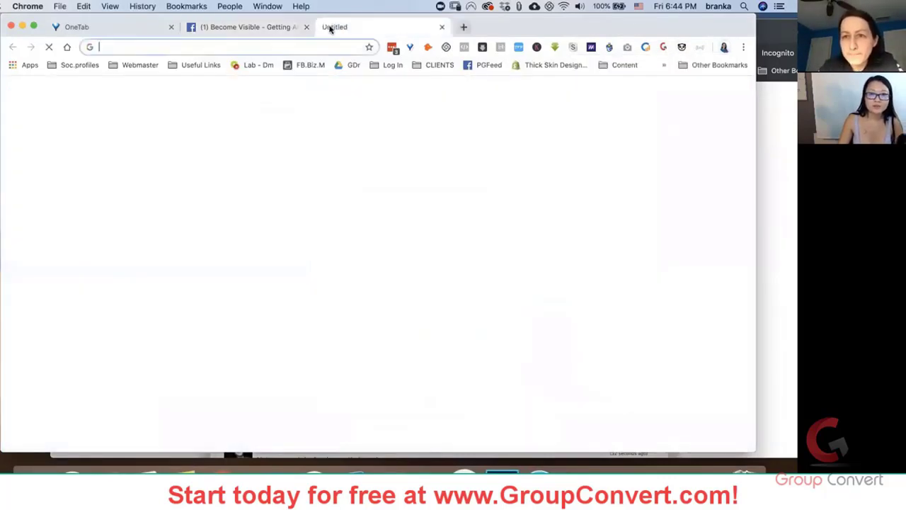
pyautogui.click(260, 30)
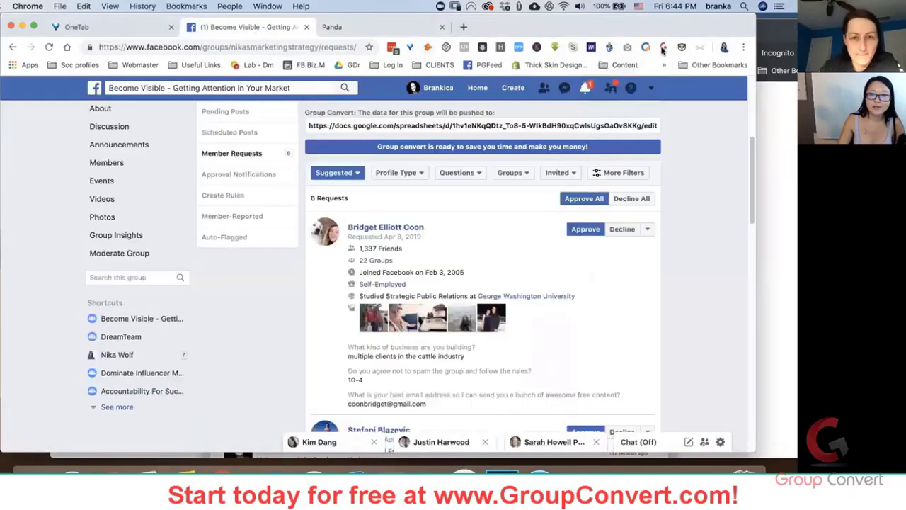
# - Save the email in Group Convert and view the Become Visible group's collected data
pyautogui.click(662, 48)
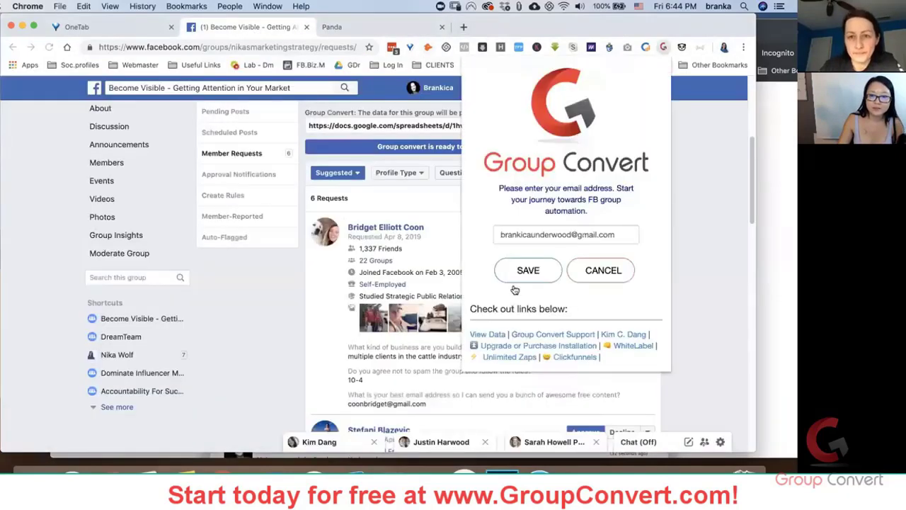
pyautogui.click(525, 272)
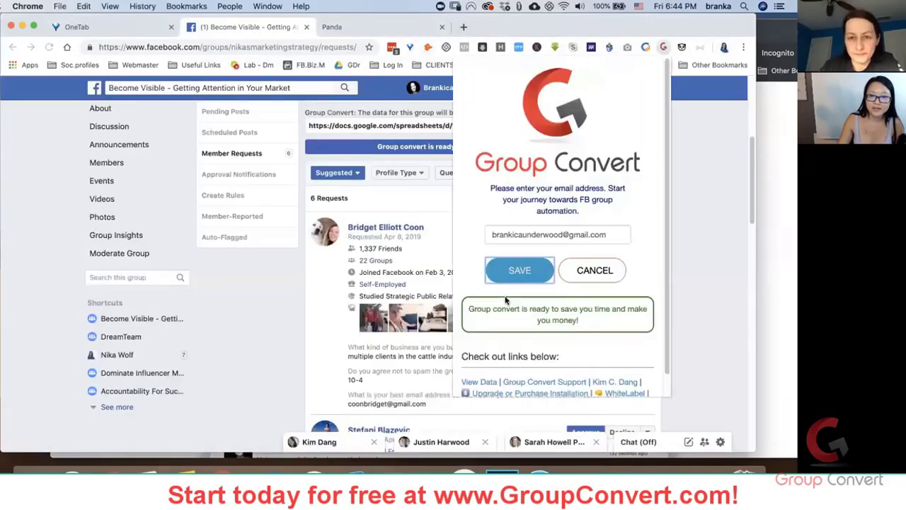
pyautogui.click(480, 382)
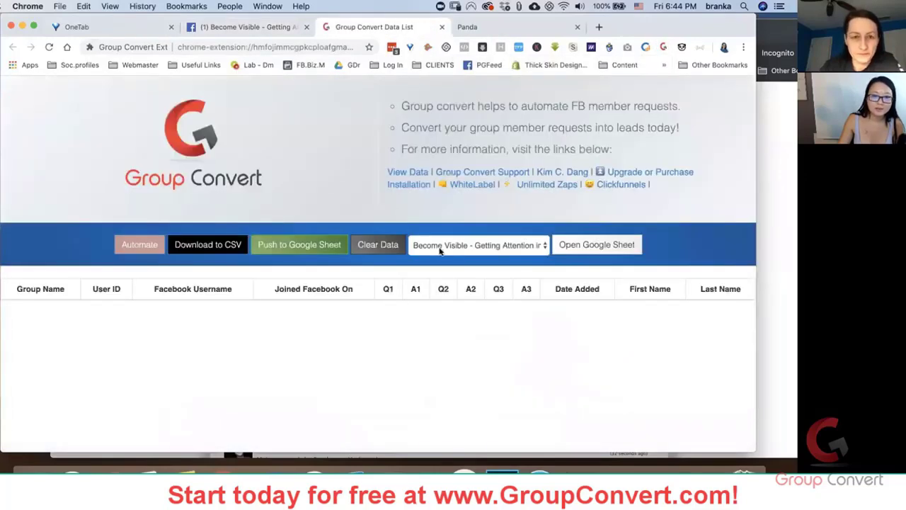
pyautogui.click(474, 248)
pyautogui.click(475, 245)
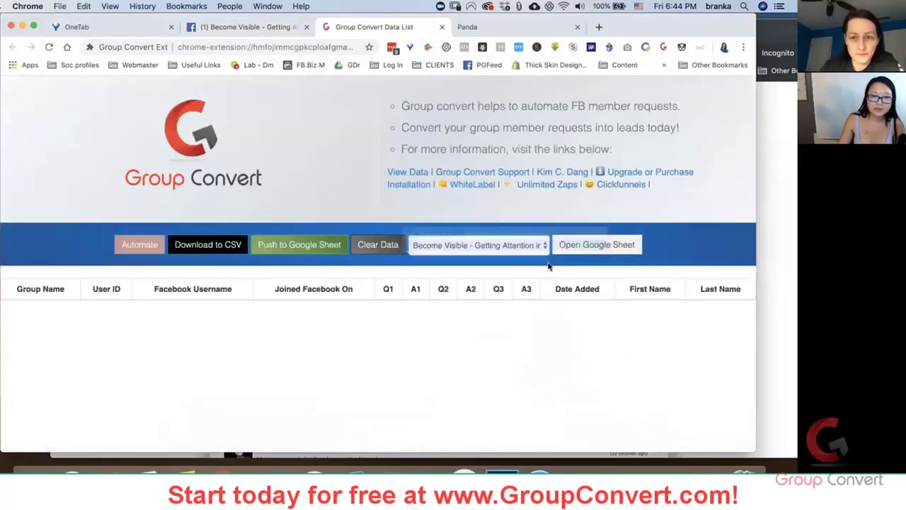
# - Open the Copy of Group Convert Sheet and copy its anyone-with-the-link share link
pyautogui.click(616, 246)
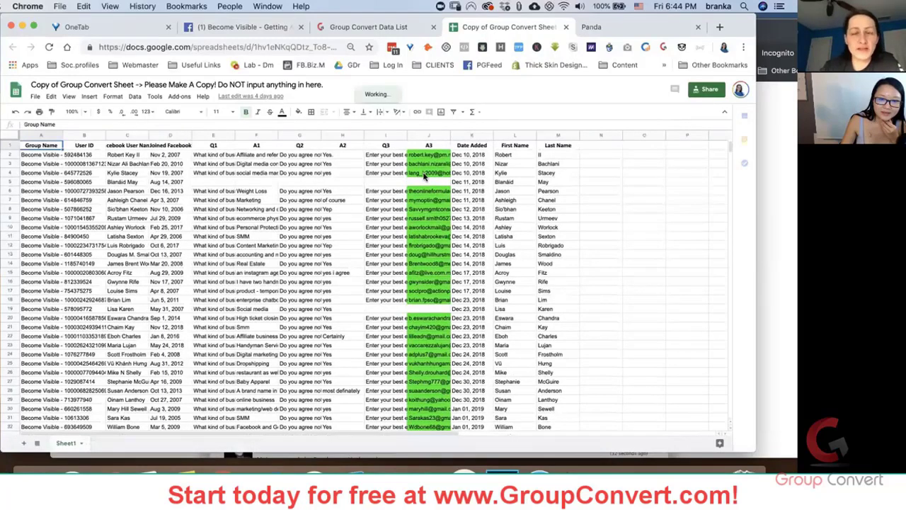
pyautogui.click(707, 94)
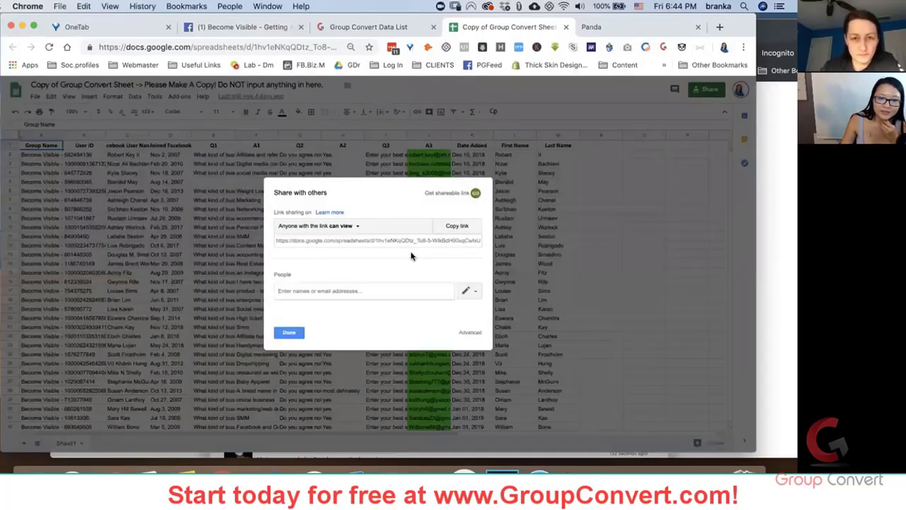
pyautogui.click(457, 226)
pyautogui.click(291, 331)
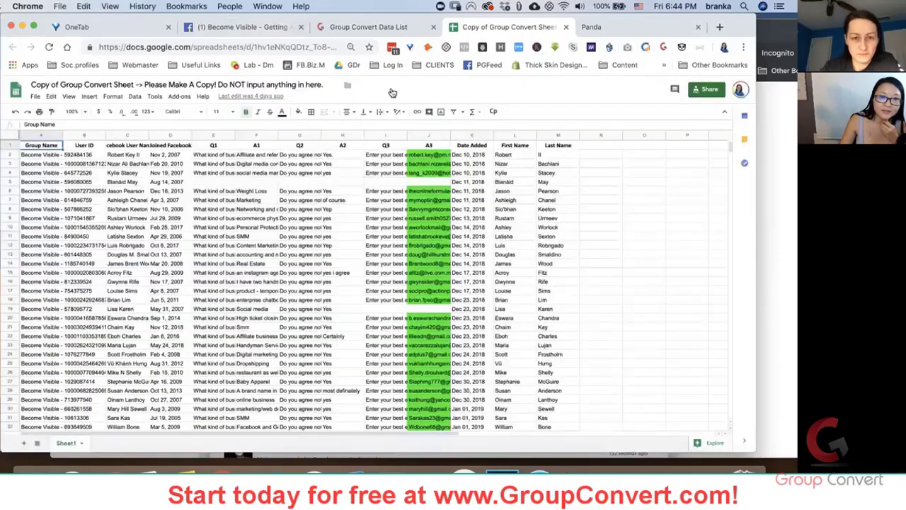
# - Replace the Group Convert sheet URL with the copied share link and confirm the Success message
pyautogui.press('super+2')
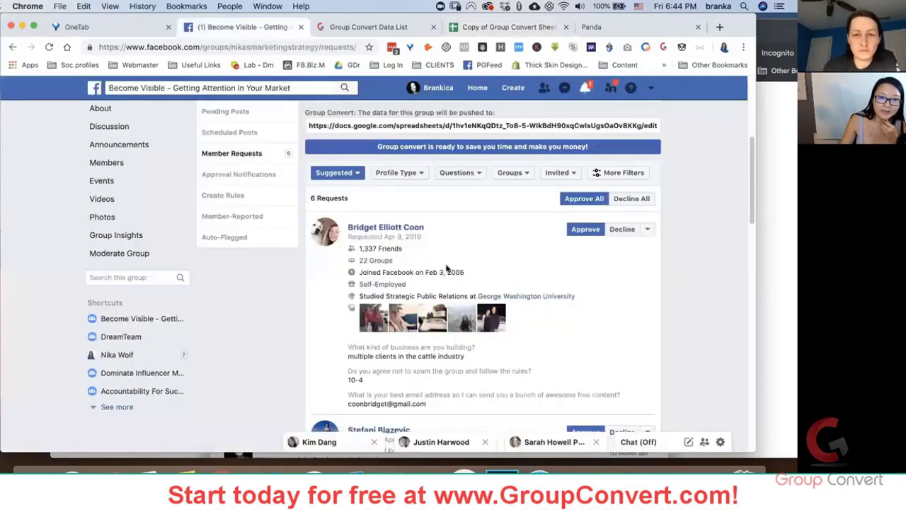
pyautogui.click(468, 125)
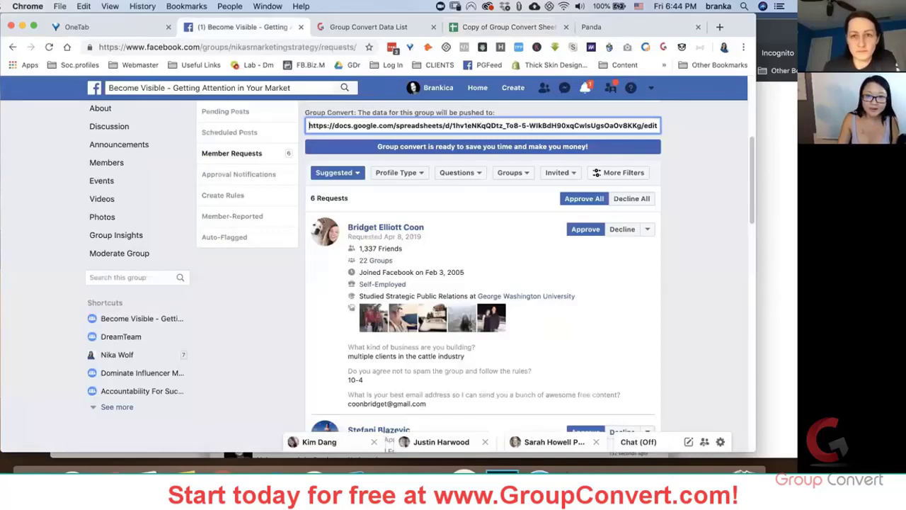
pyautogui.rightClick(498, 127)
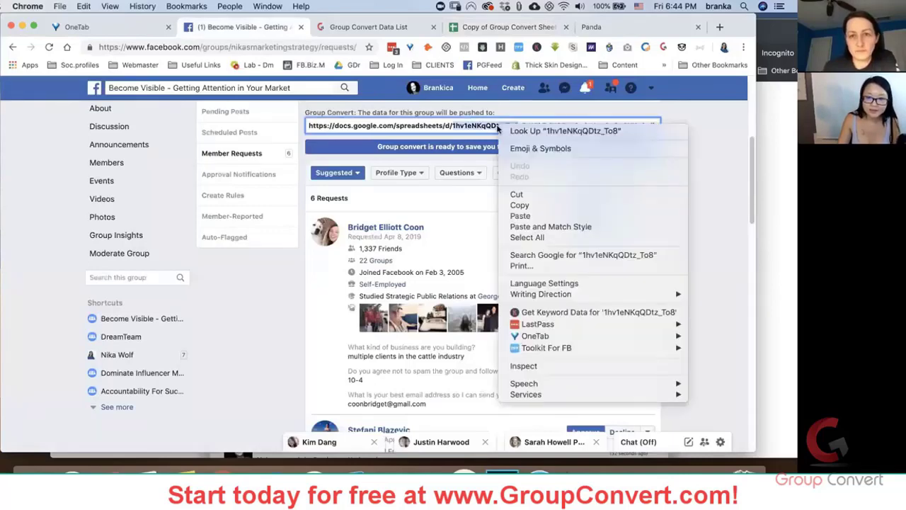
pyautogui.click(527, 237)
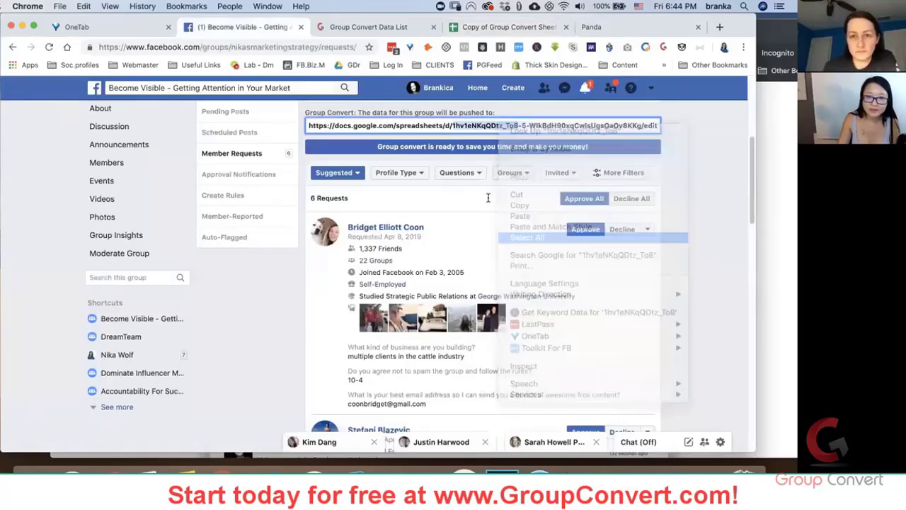
pyautogui.rightClick(467, 125)
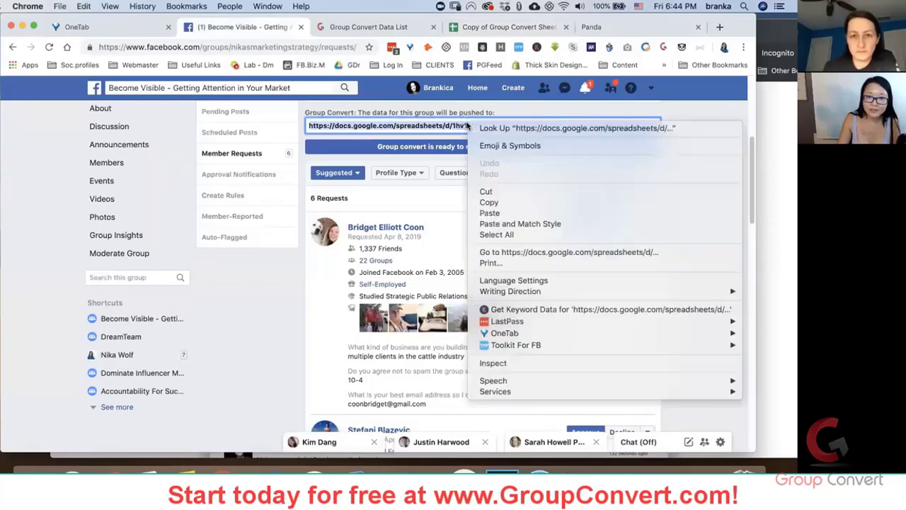
pyautogui.click(520, 214)
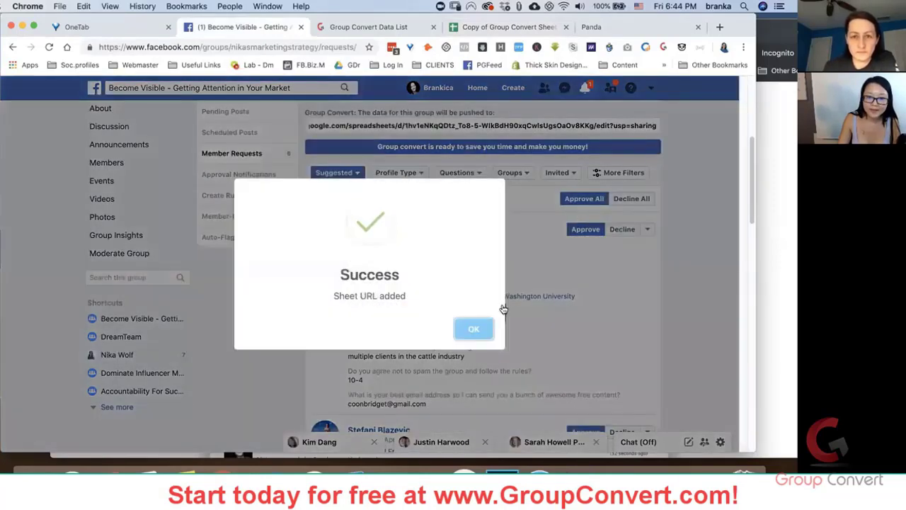
pyautogui.click(474, 329)
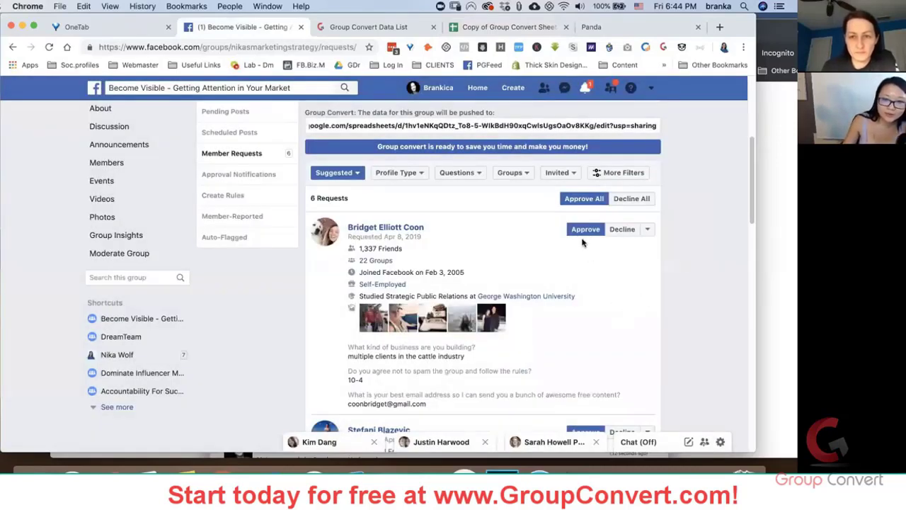
# - Copy the first requester's three membership question answers from Facebook
pyautogui.moveTo(431, 403); pyautogui.dragTo(349, 345)
pyautogui.rightClick(349, 347)
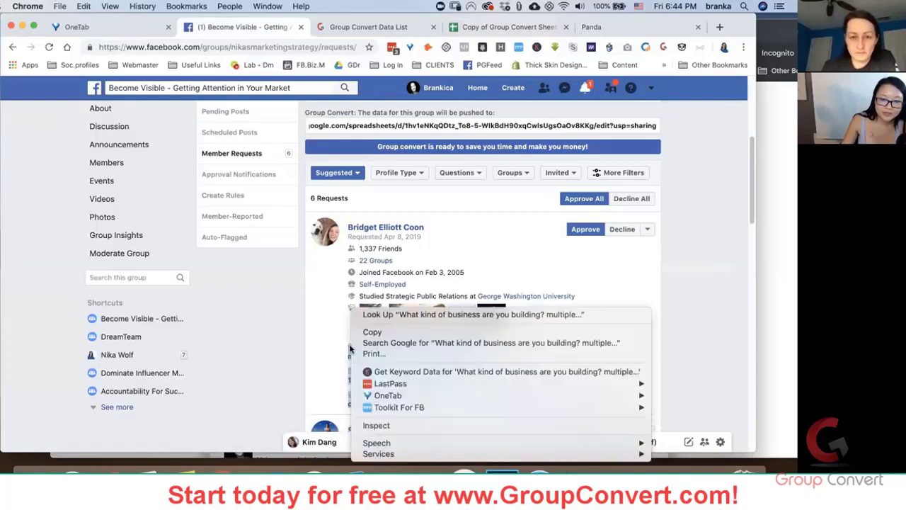
pyautogui.click(373, 332)
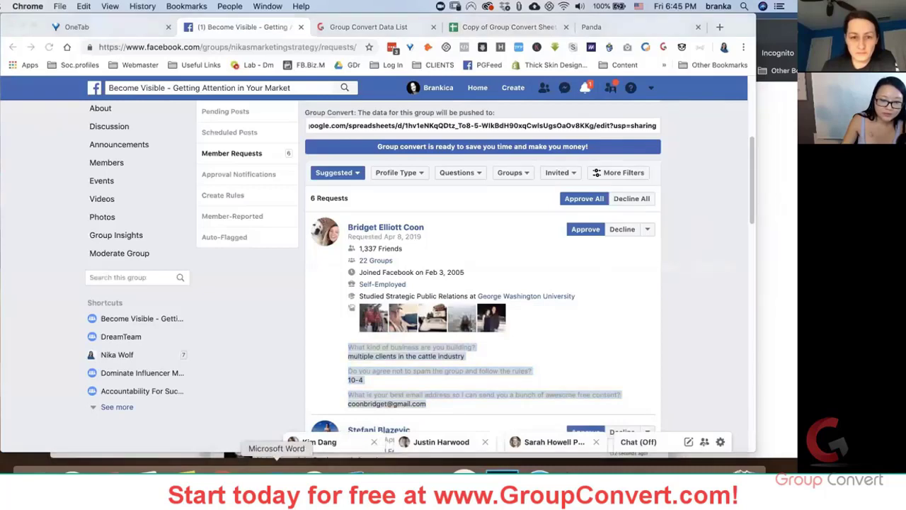
# - Paste the copied answers on a new line below the dashboard link in Word
pyautogui.click(276, 469)
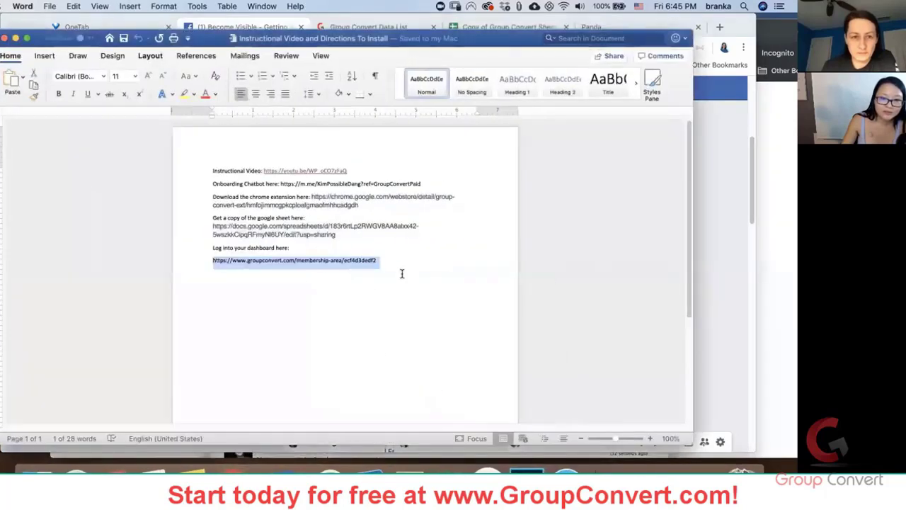
pyautogui.click(399, 259)
pyautogui.press('Return')
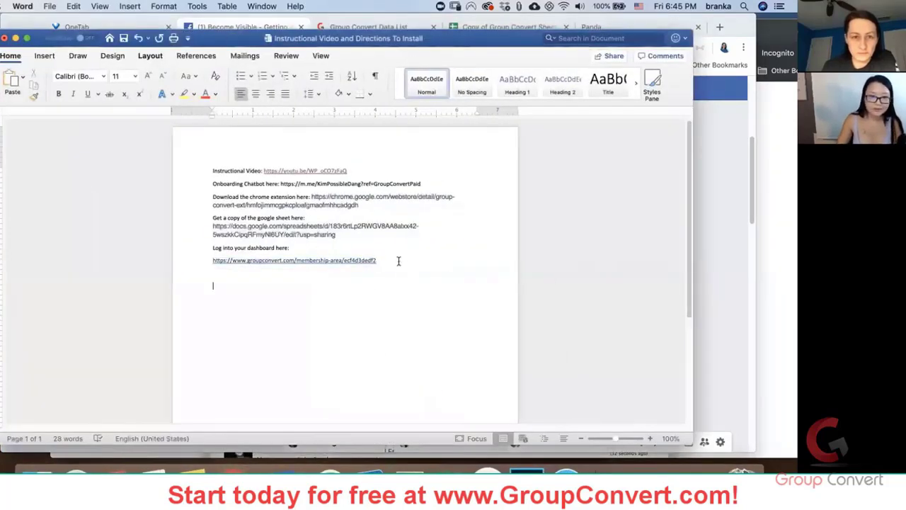
pyautogui.press('super+v')
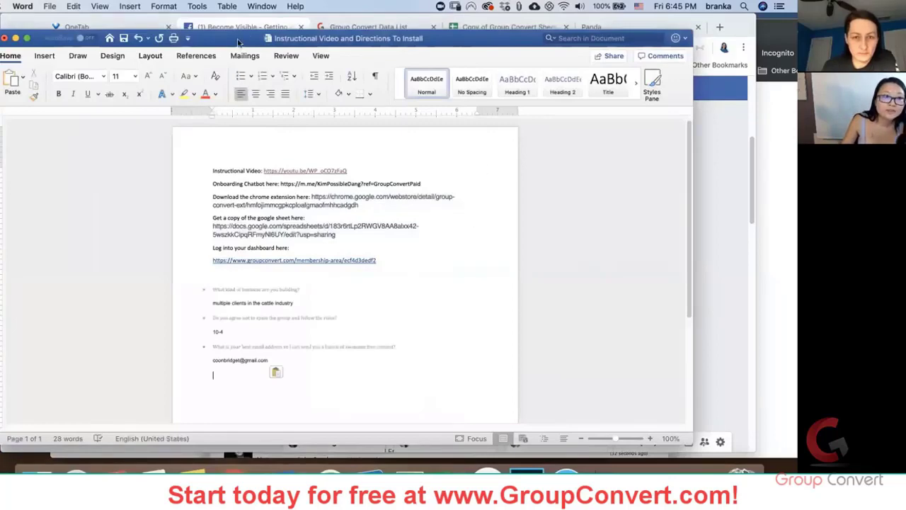
# - Approve the first pending request, leaving 5, and bring up the Group Convert extension
pyautogui.click(14, 39)
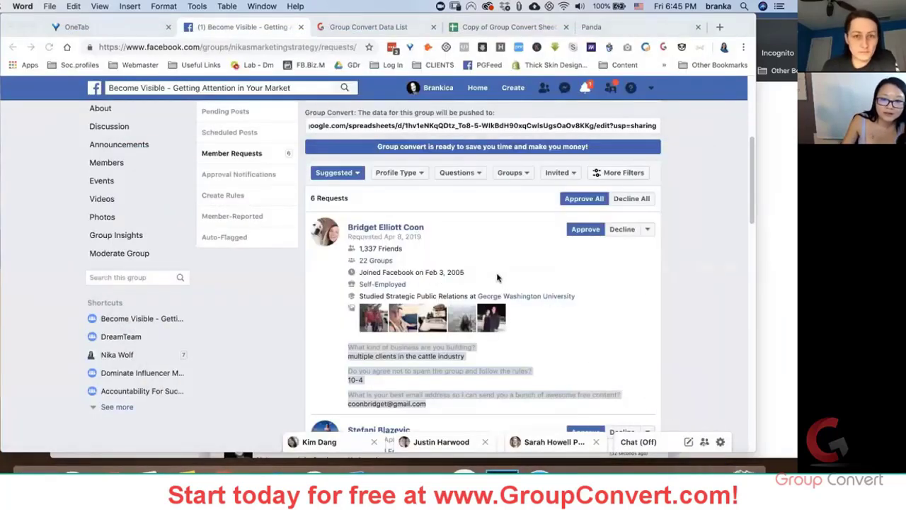
pyautogui.click(585, 229)
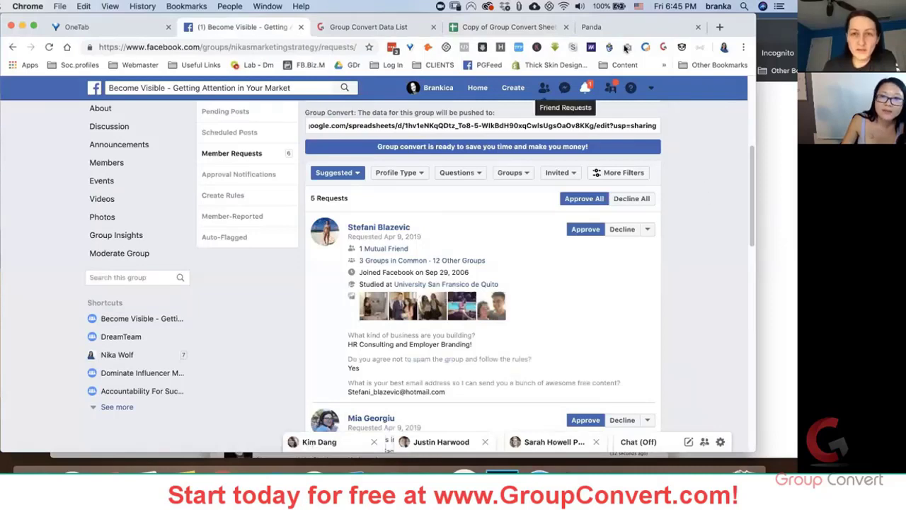
pyautogui.click(664, 47)
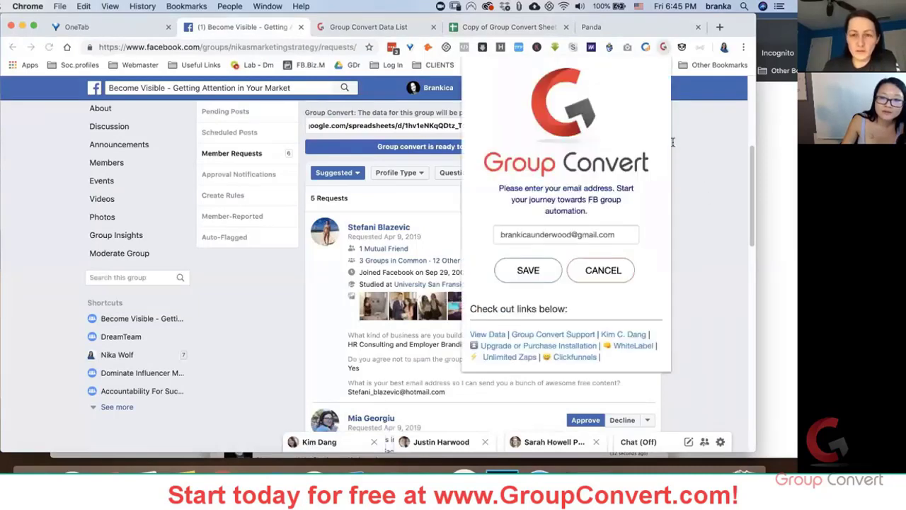
# - Push the captured request to the Google Sheet, clear the extension's data, and open the sheet
pyautogui.click(487, 334)
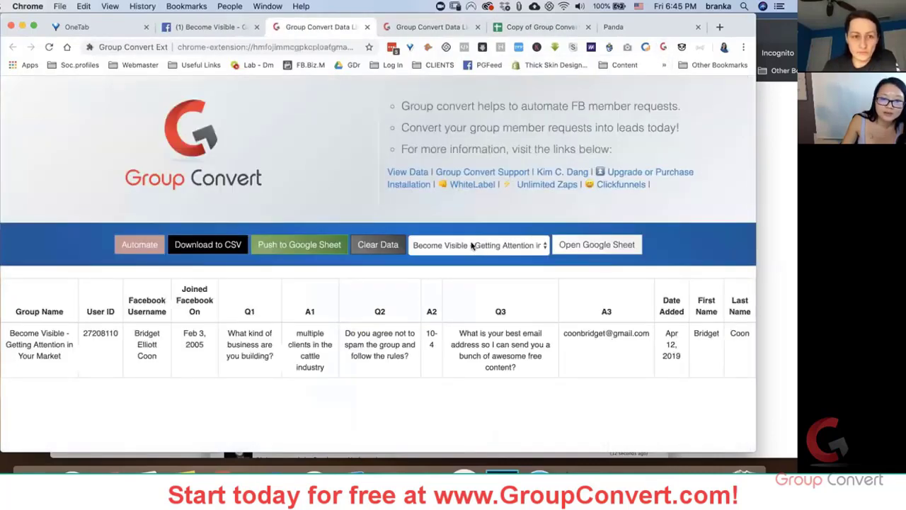
pyautogui.click(279, 250)
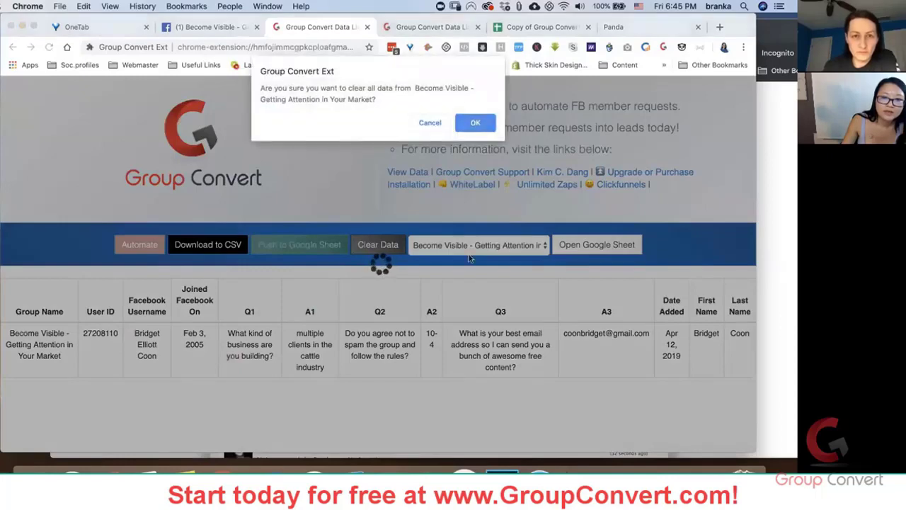
pyautogui.click(468, 126)
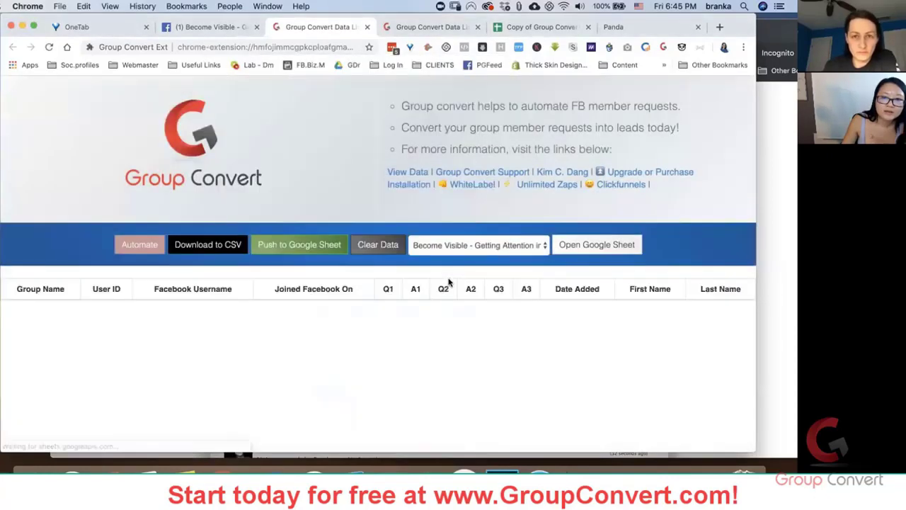
pyautogui.click(590, 246)
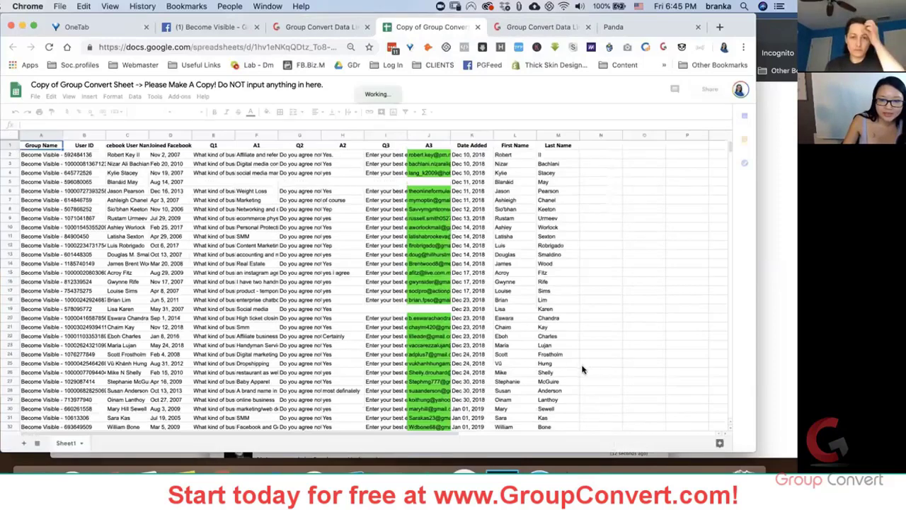
# - Scroll to row 218 to confirm the Apr 12, 2019 request was added
pyautogui.scroll(-2, 583, 368)
pyautogui.scroll(-5, 583, 368)
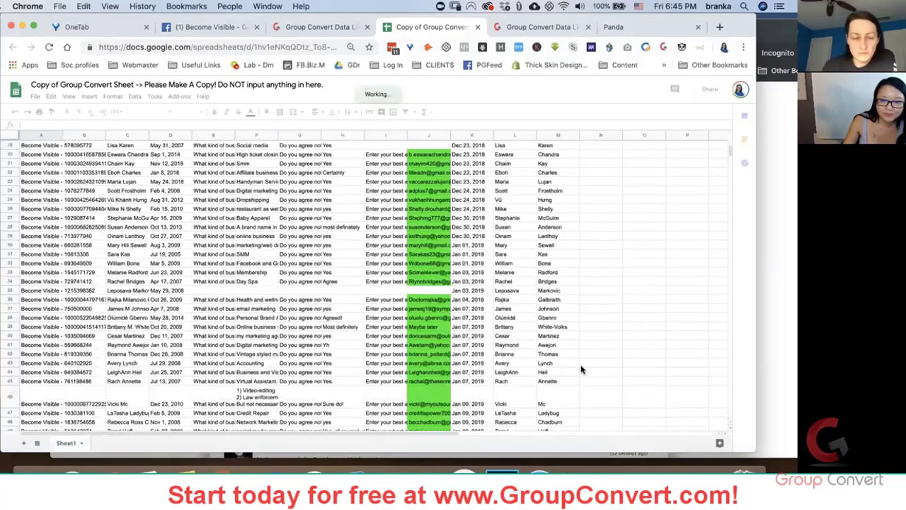
pyautogui.scroll(-8, 580, 363)
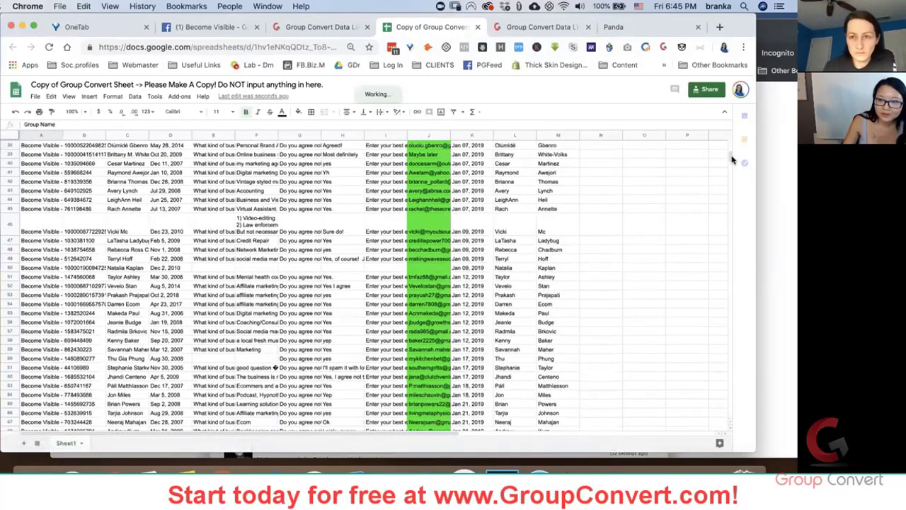
pyautogui.moveTo(731, 160); pyautogui.dragTo(733, 247)
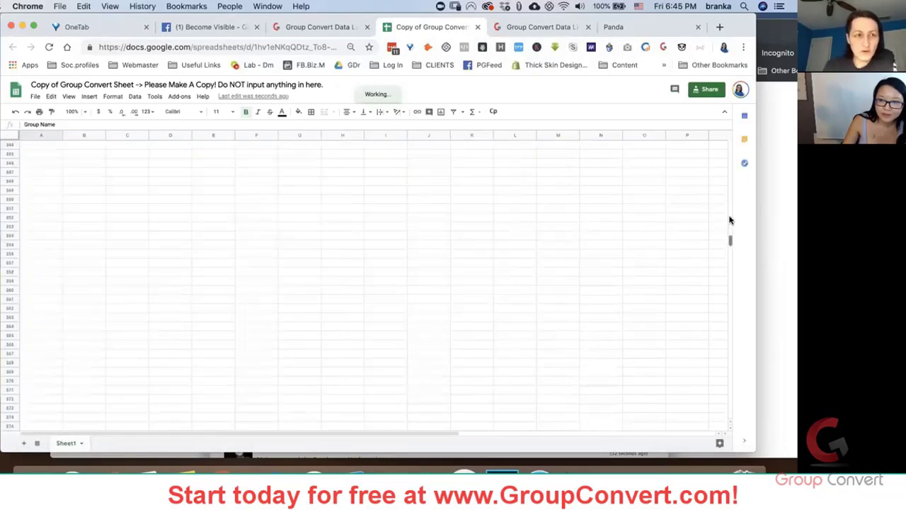
pyautogui.moveTo(731, 220); pyautogui.dragTo(731, 210)
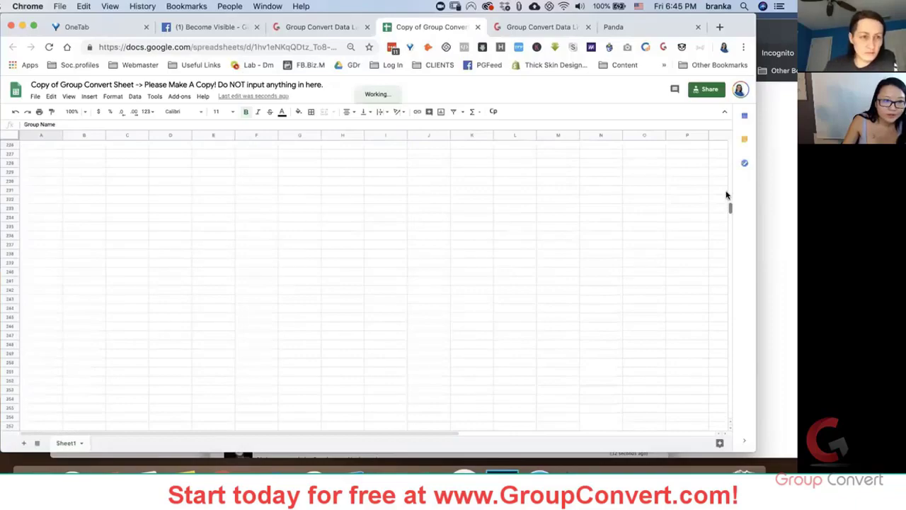
pyautogui.scroll(10, 726, 198)
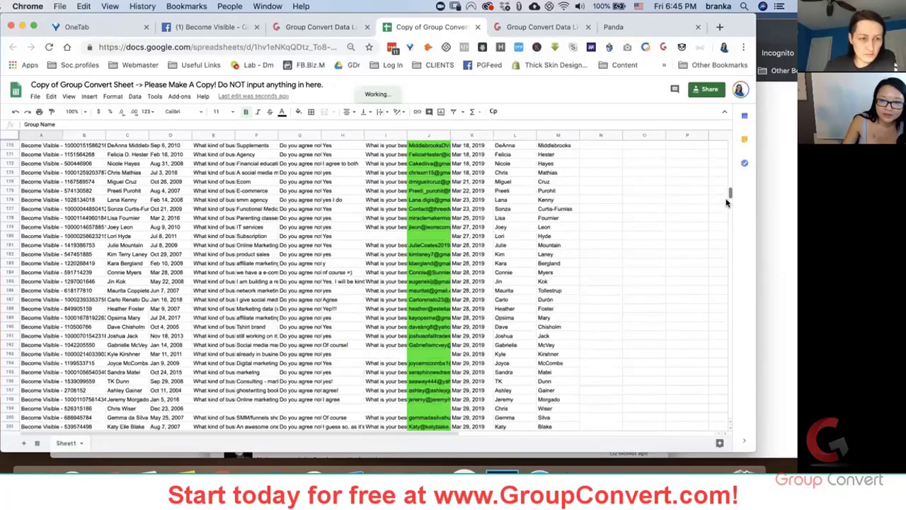
pyautogui.scroll(-6, 730, 203)
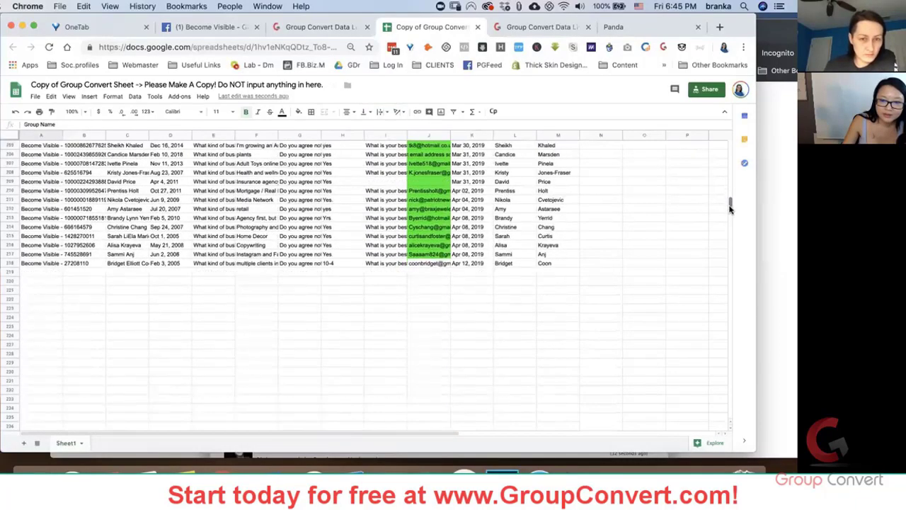
pyautogui.click(554, 283)
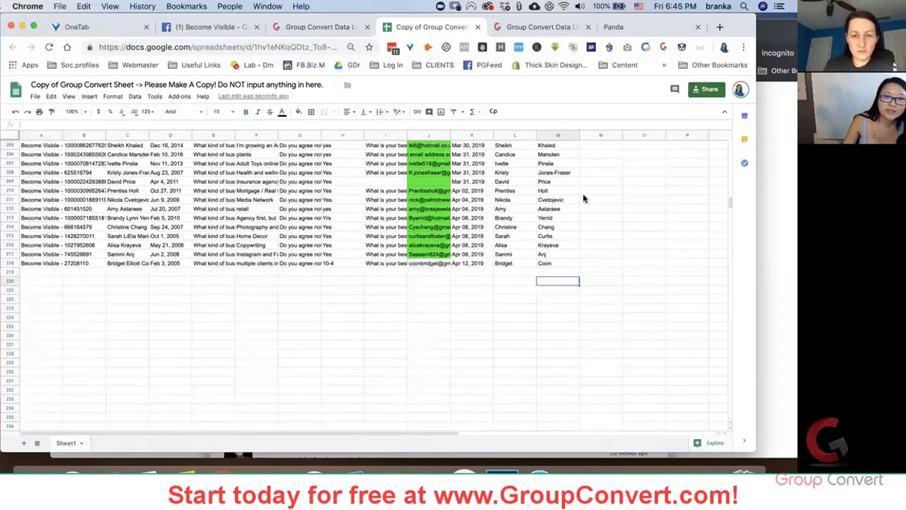
# - Copy the five remaining member requests' details from Facebook and bring Word back to front
pyautogui.click(207, 27)
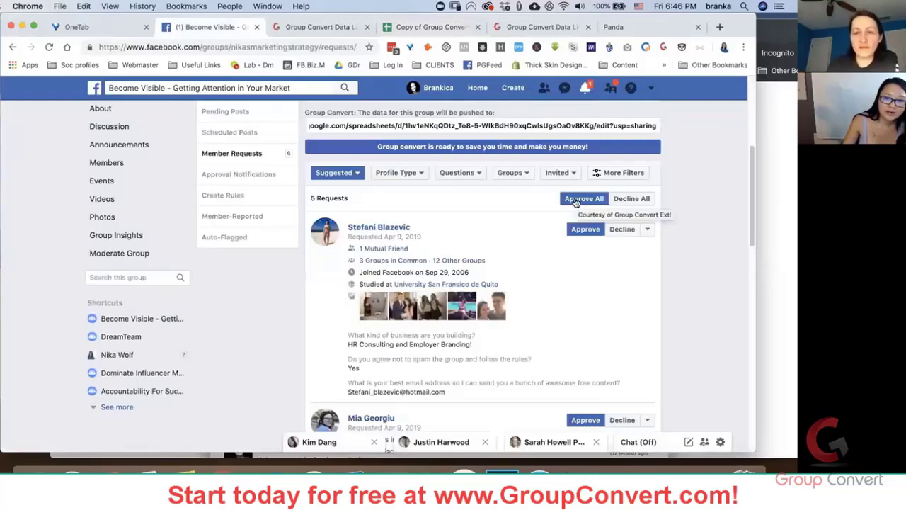
pyautogui.rightClick(485, 250)
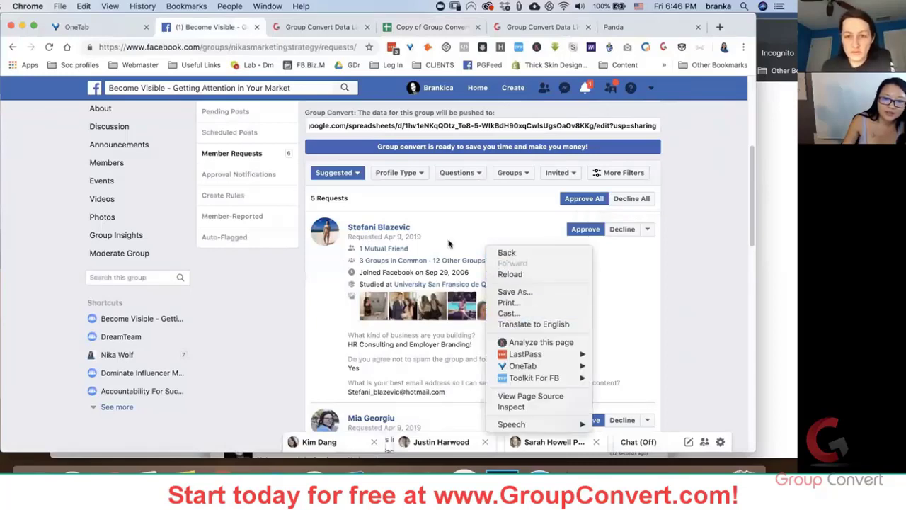
pyautogui.click(347, 207)
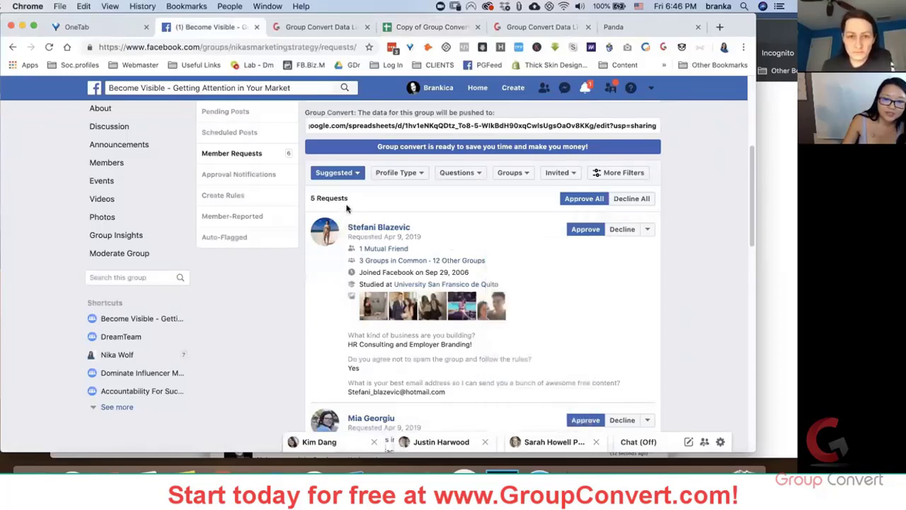
pyautogui.moveTo(347, 206); pyautogui.dragTo(388, 433)
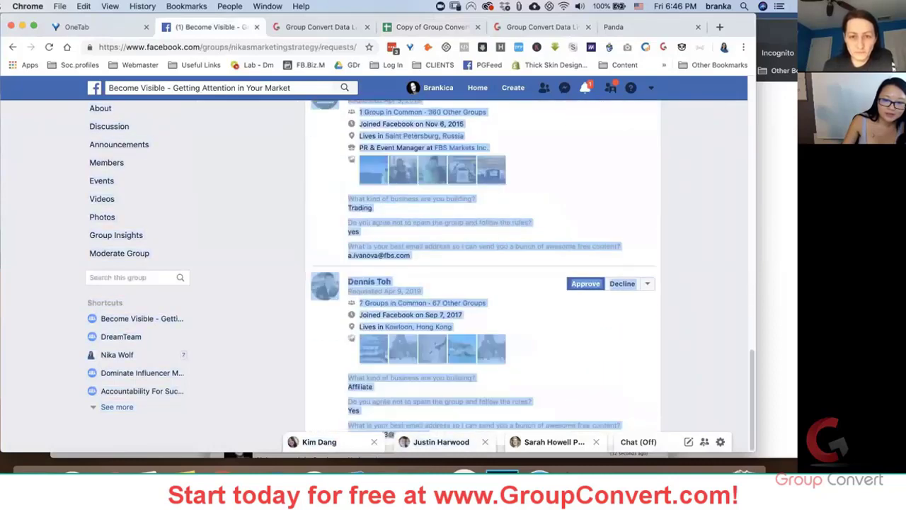
pyautogui.rightClick(357, 225)
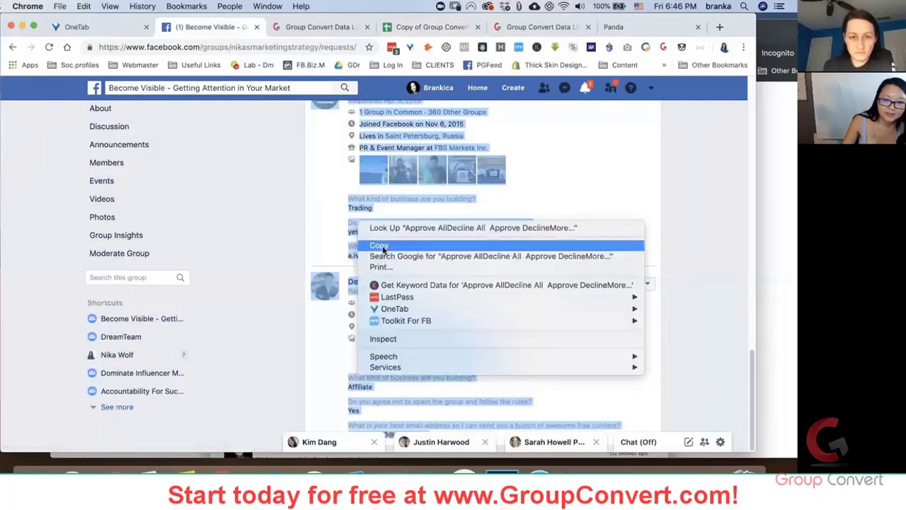
pyautogui.click(379, 246)
pyautogui.click(296, 471)
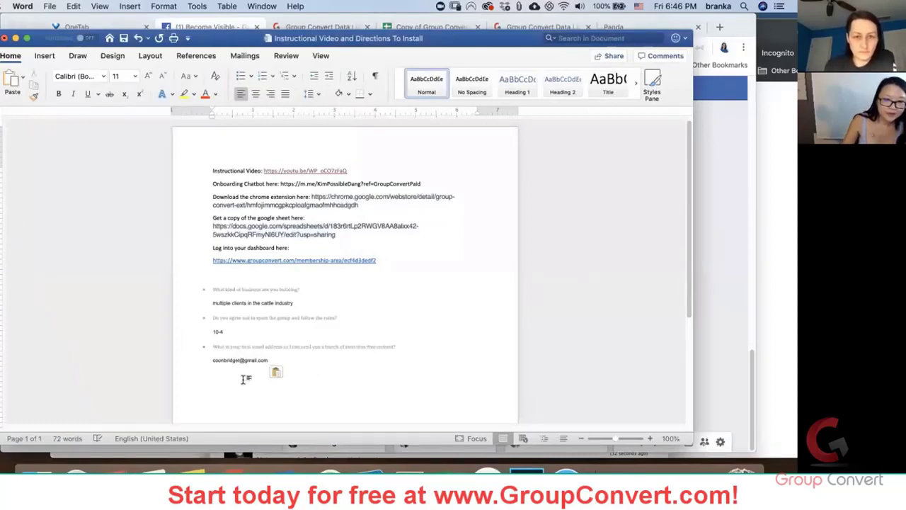
# - Paste the copied member request details with photos below the earlier answers in Word
pyautogui.press('super+v')
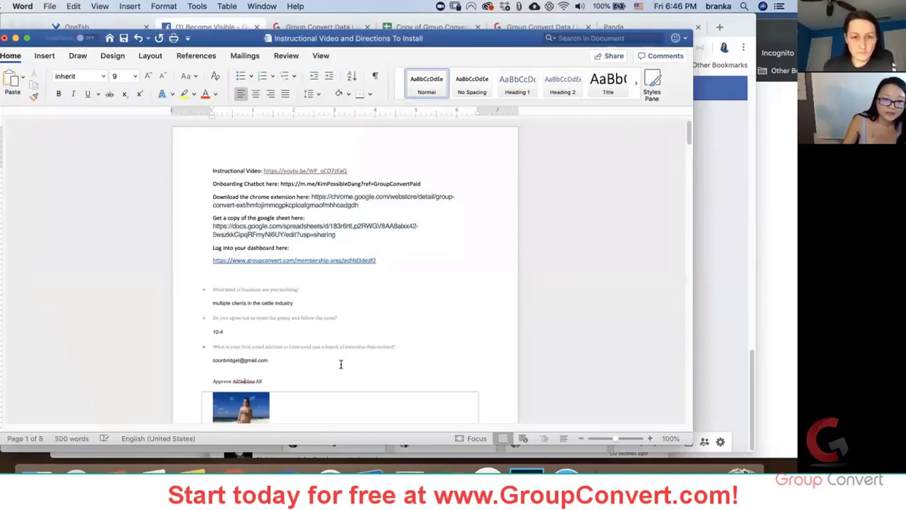
pyautogui.scroll(-3, 340, 364)
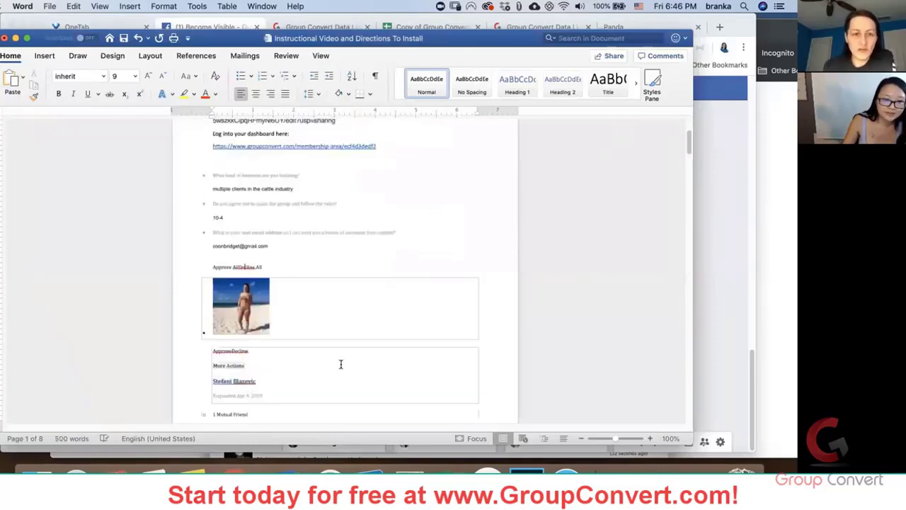
# - Back in Facebook, approve all five remaining pending member requests with Approve All
pyautogui.click(16, 39)
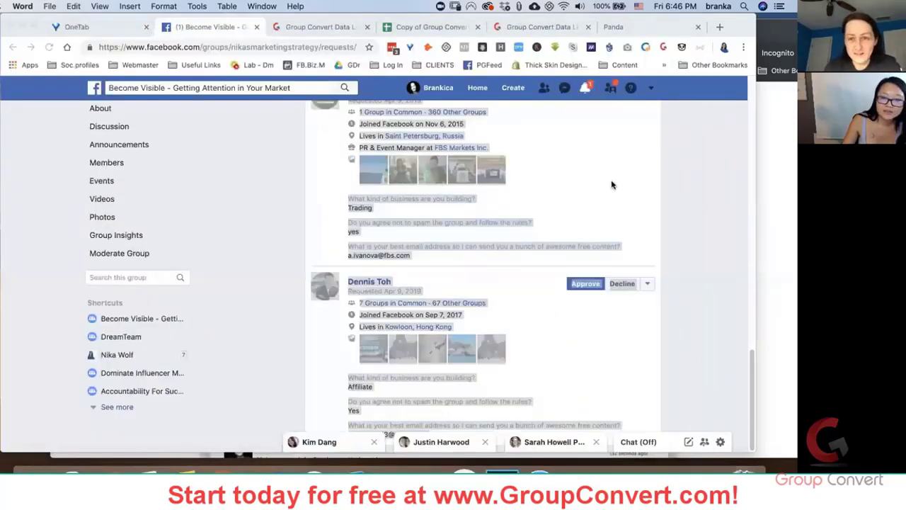
pyautogui.click(658, 283)
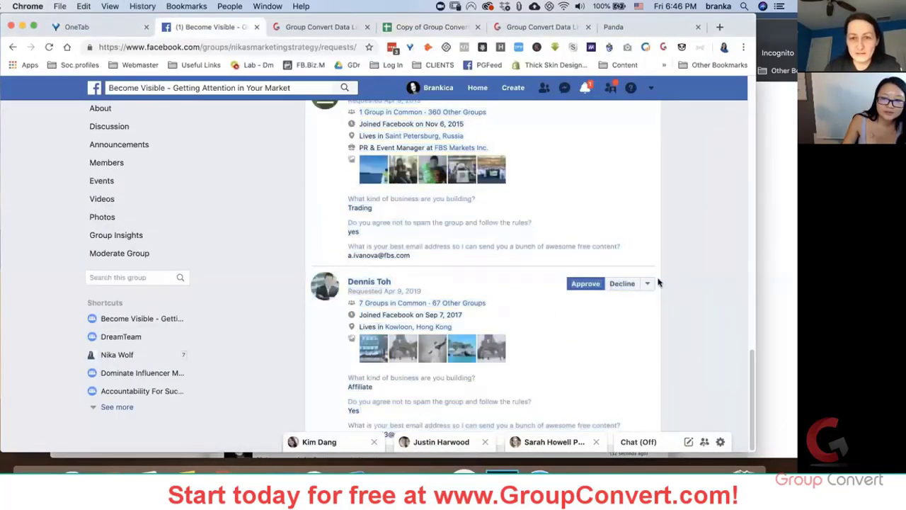
pyautogui.scroll(10, 649, 264)
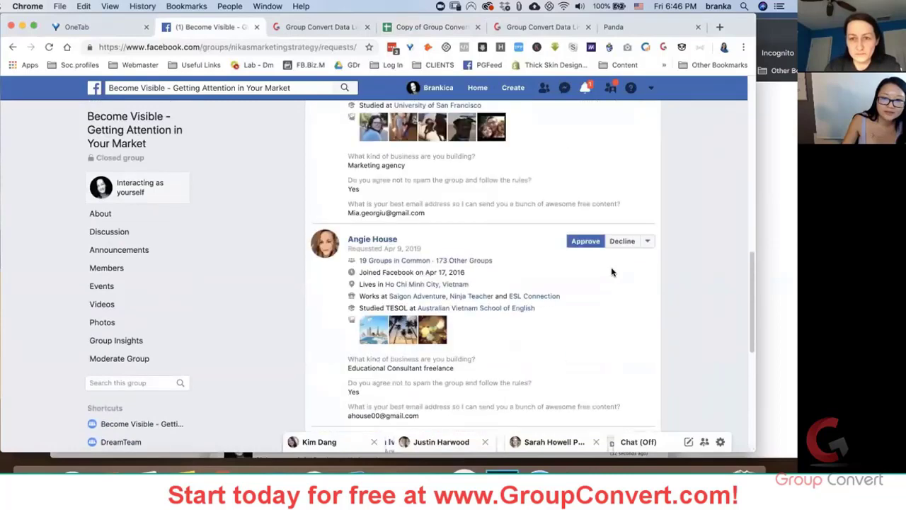
pyautogui.scroll(5, 607, 280)
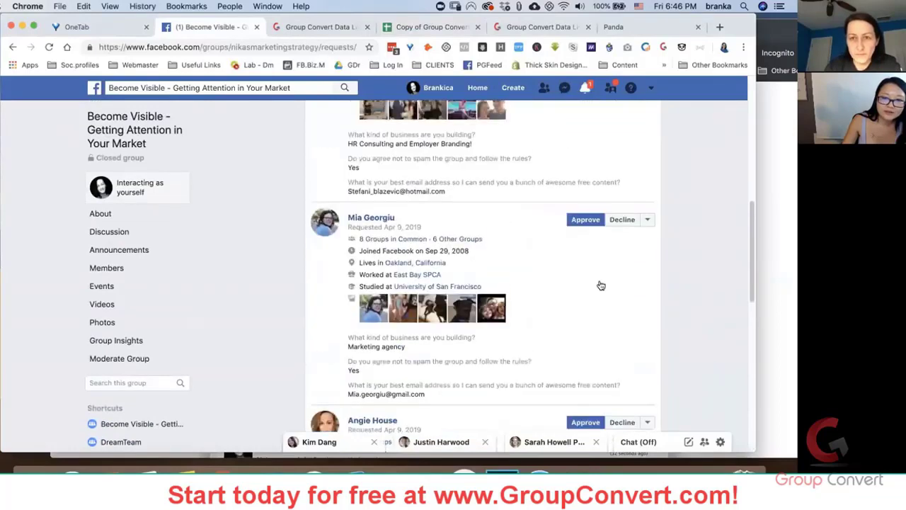
pyautogui.scroll(4, 600, 285)
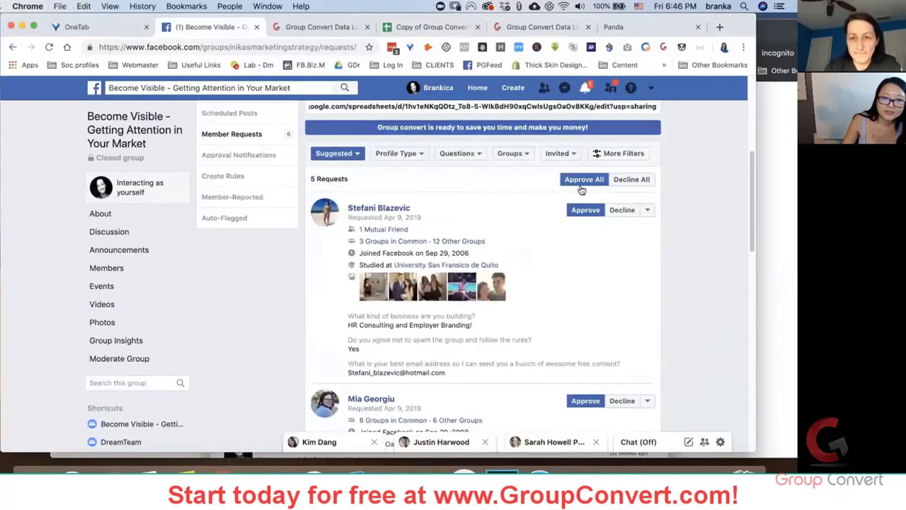
pyautogui.click(582, 181)
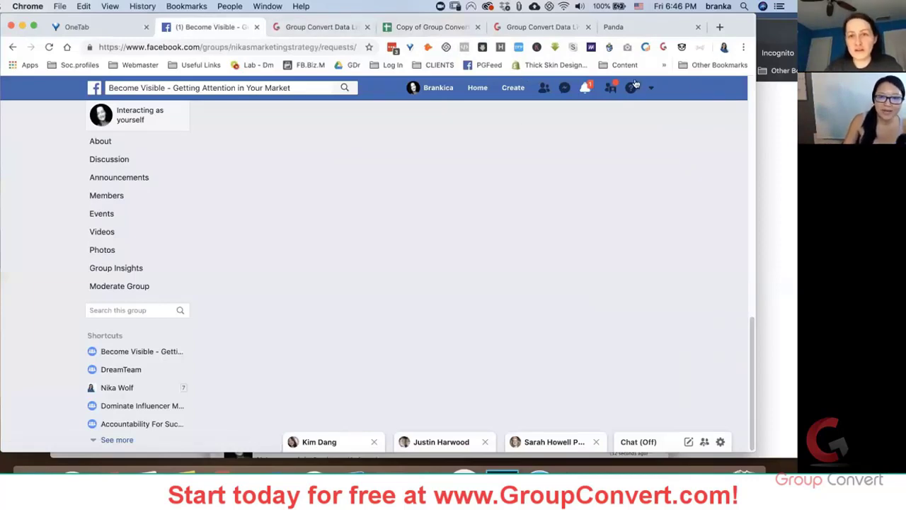
# - Copy the copied Group Convert sheet's share link, then return to the Facebook group page
pyautogui.click(407, 29)
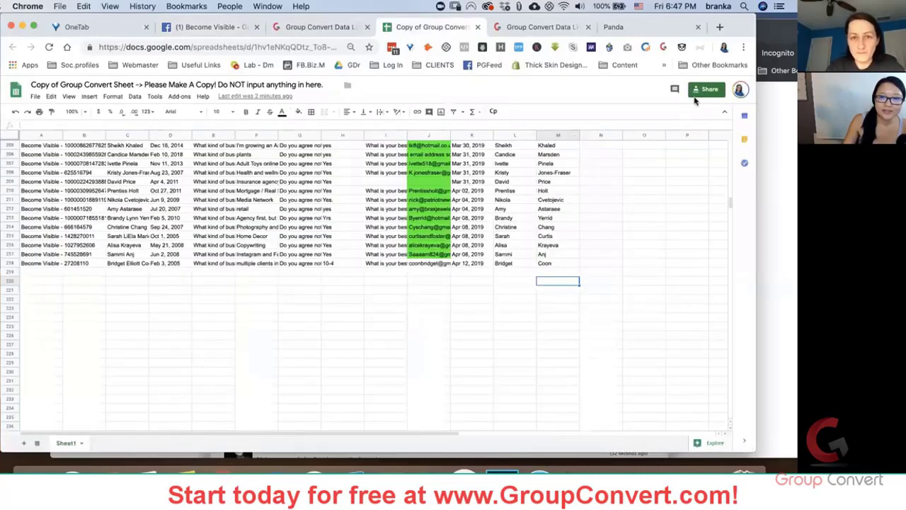
pyautogui.click(701, 91)
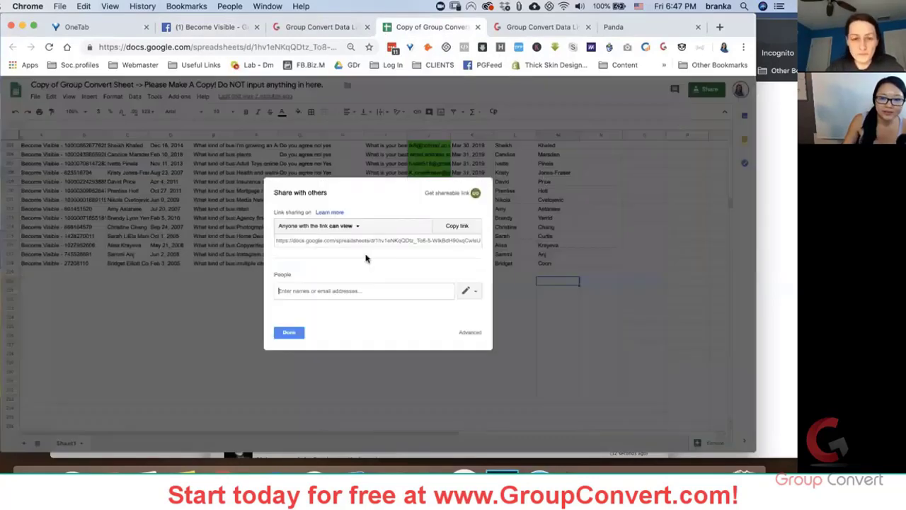
pyautogui.click(458, 226)
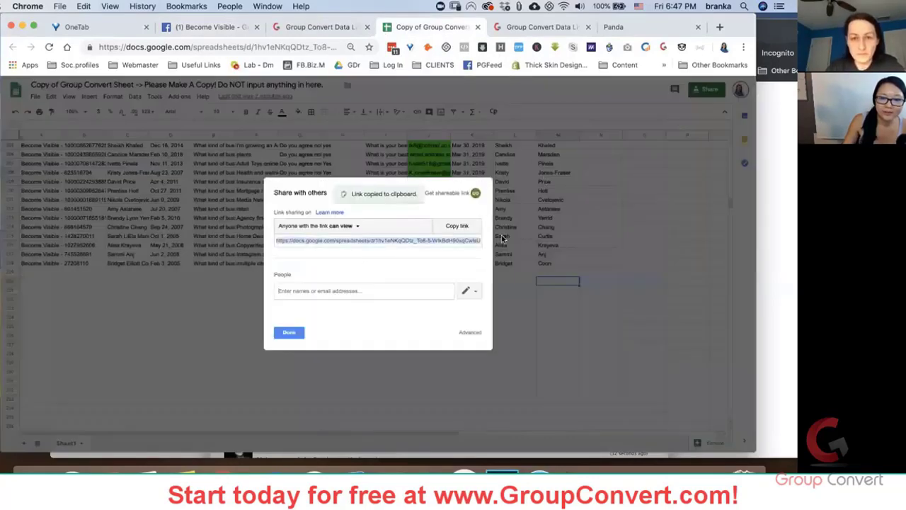
pyautogui.click(178, 30)
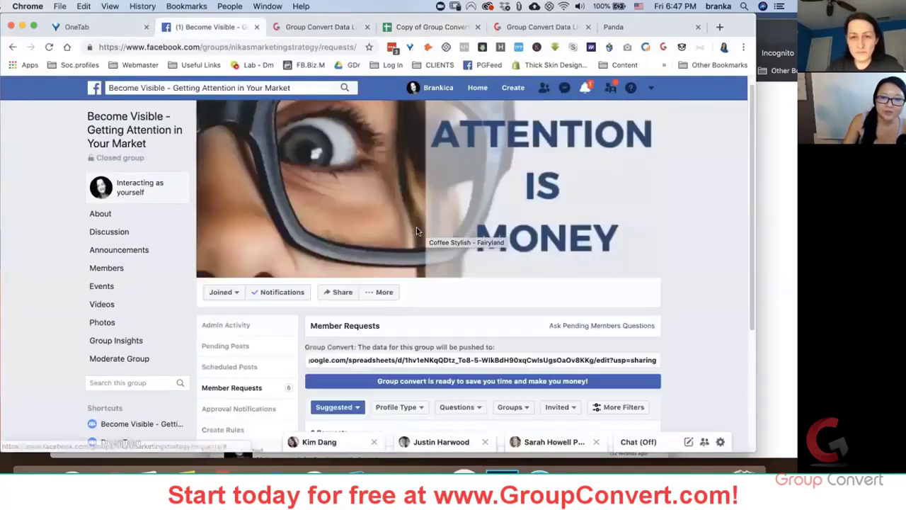
# - Save the Group Convert extension settings from its toolbar popup and close the popup
pyautogui.scroll(-1, 434, 236)
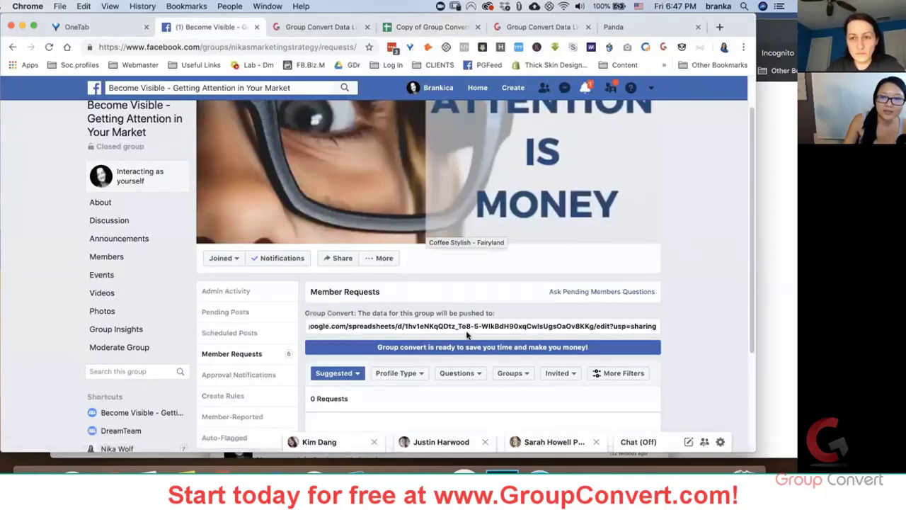
pyautogui.click(663, 47)
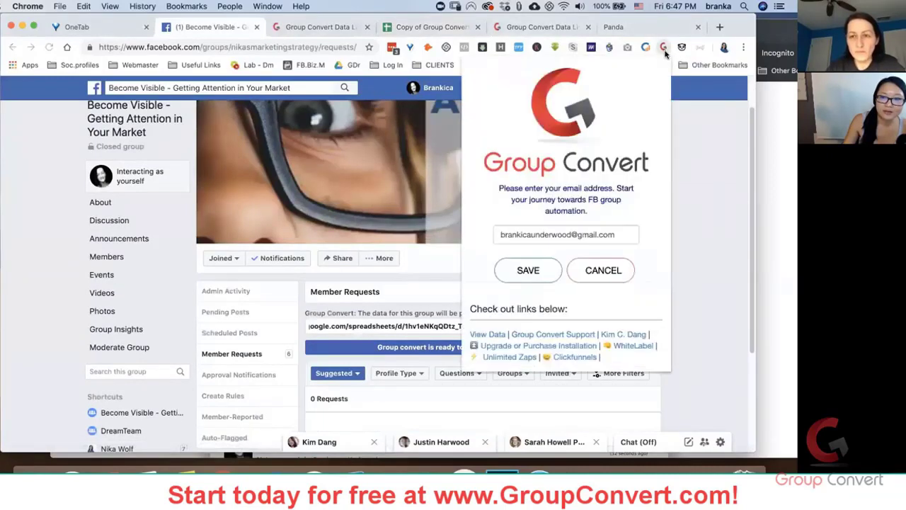
pyautogui.click(525, 272)
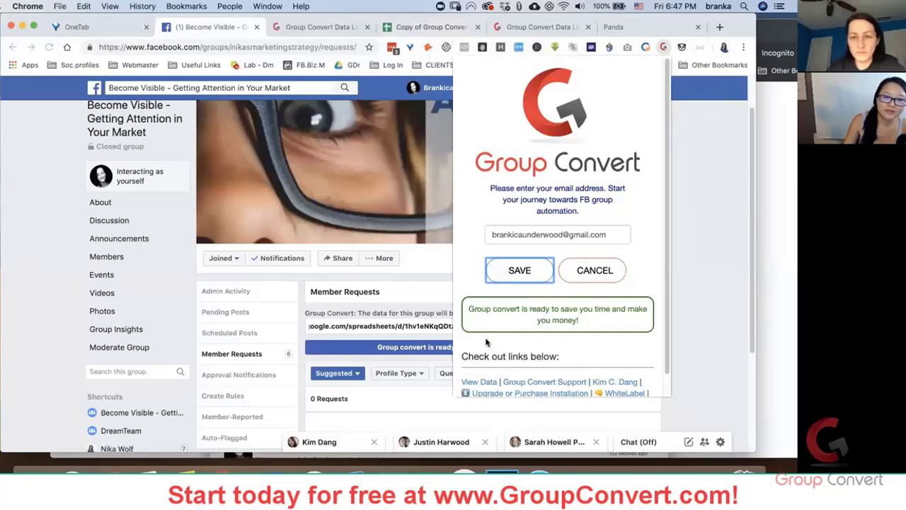
pyautogui.click(49, 228)
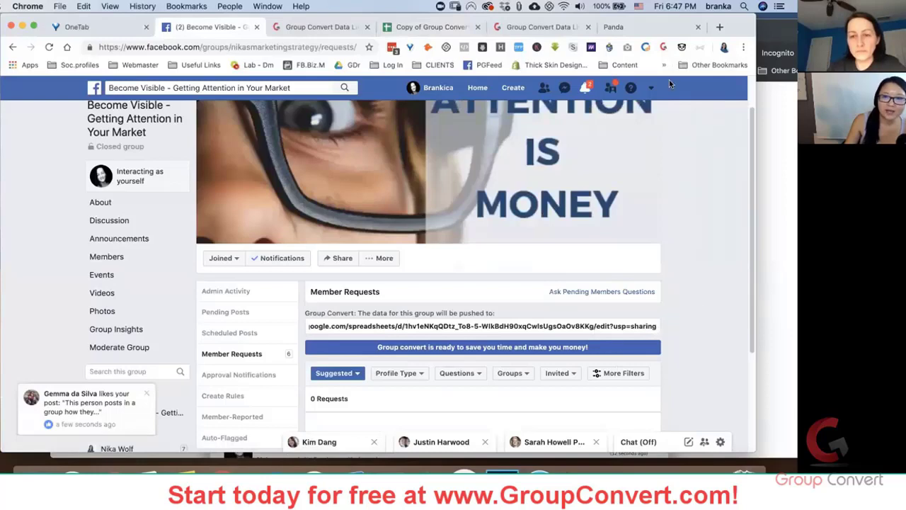
# - Close the copied sheet's Share dialog, then re-save and close the Group Convert extension settings
pyautogui.press('super+4')
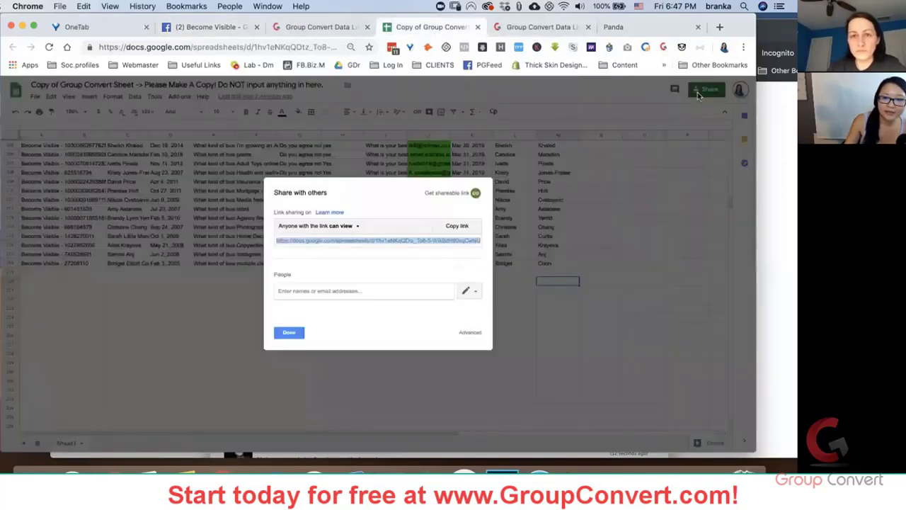
pyautogui.click(291, 334)
pyautogui.click(201, 29)
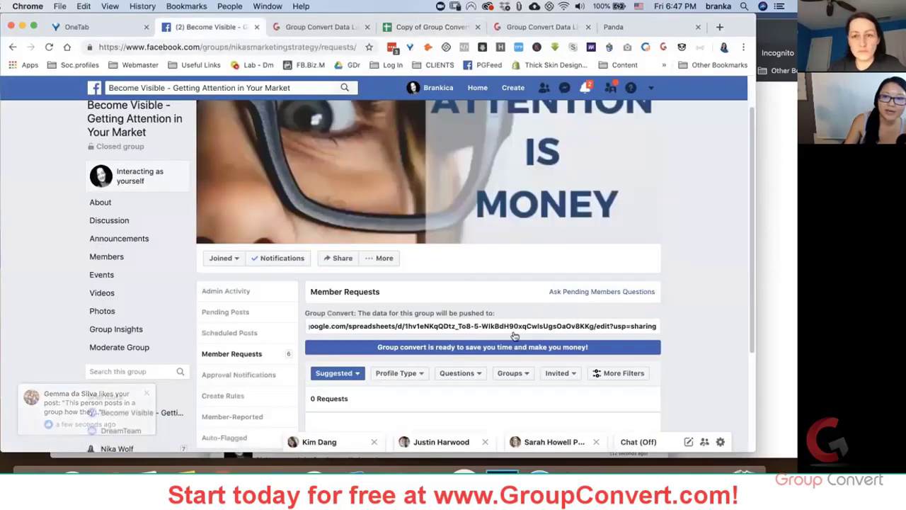
pyautogui.click(664, 48)
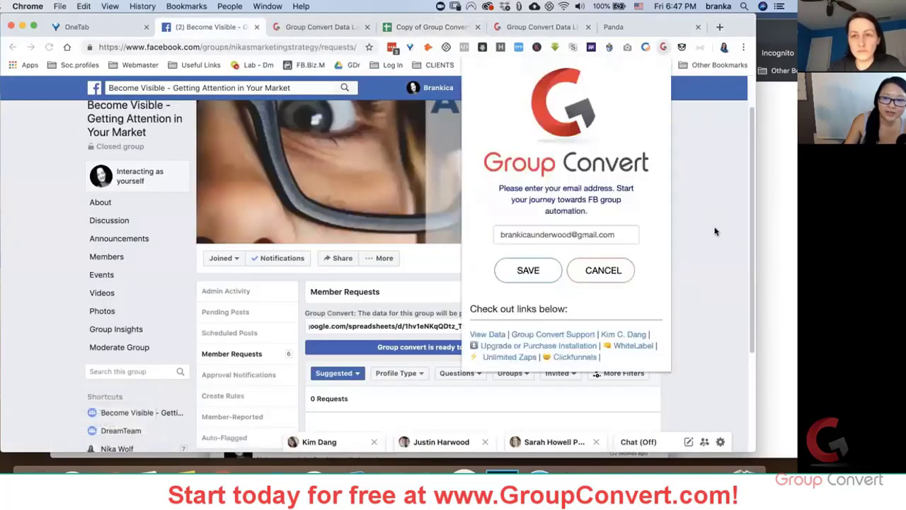
pyautogui.click(530, 271)
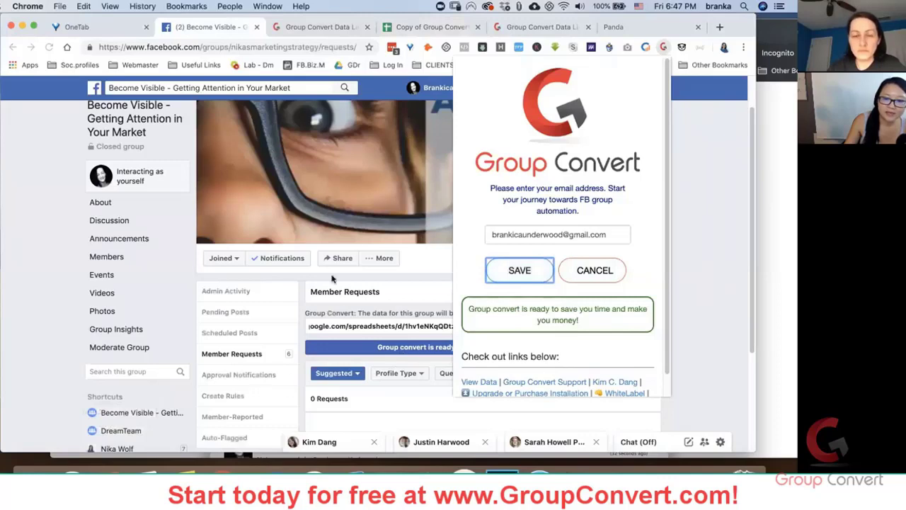
pyautogui.click(689, 248)
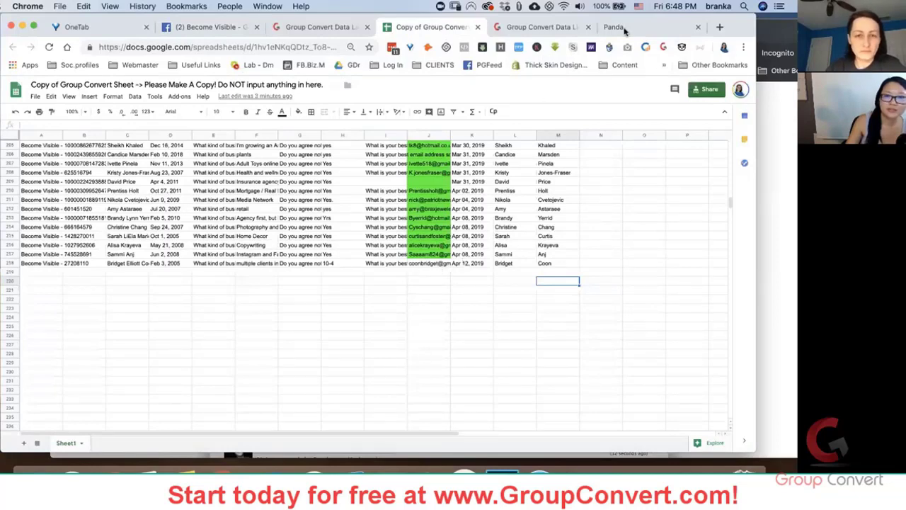
# - Open zapier.com in a new browser tab and go to its login page
pyautogui.click(718, 27)
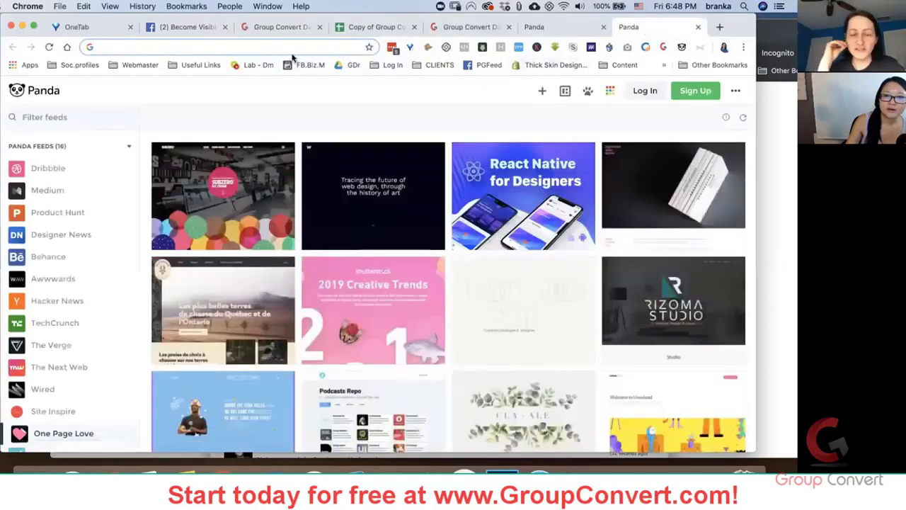
pyautogui.write('zapier.com')
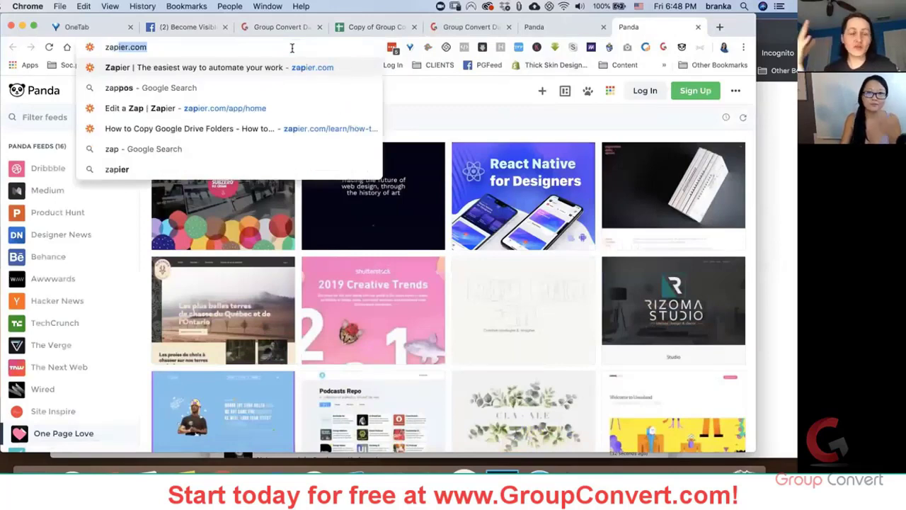
pyautogui.press('Return')
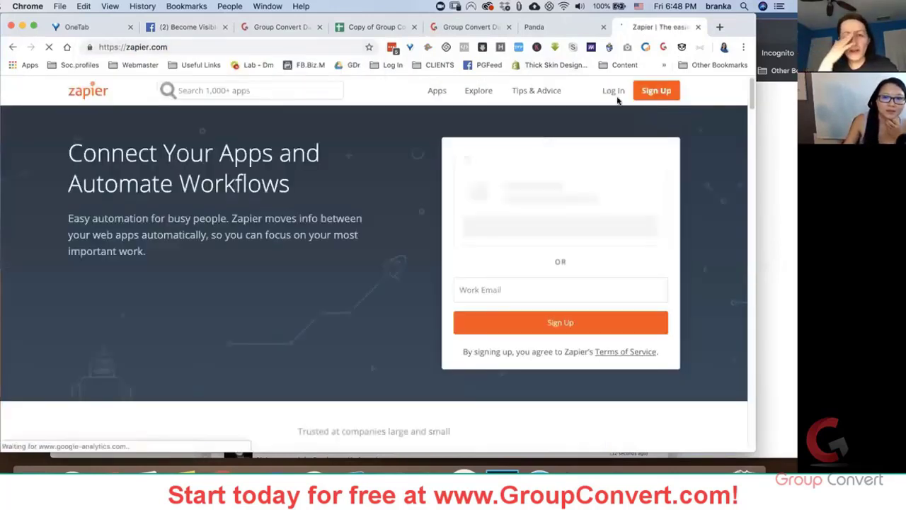
pyautogui.click(614, 94)
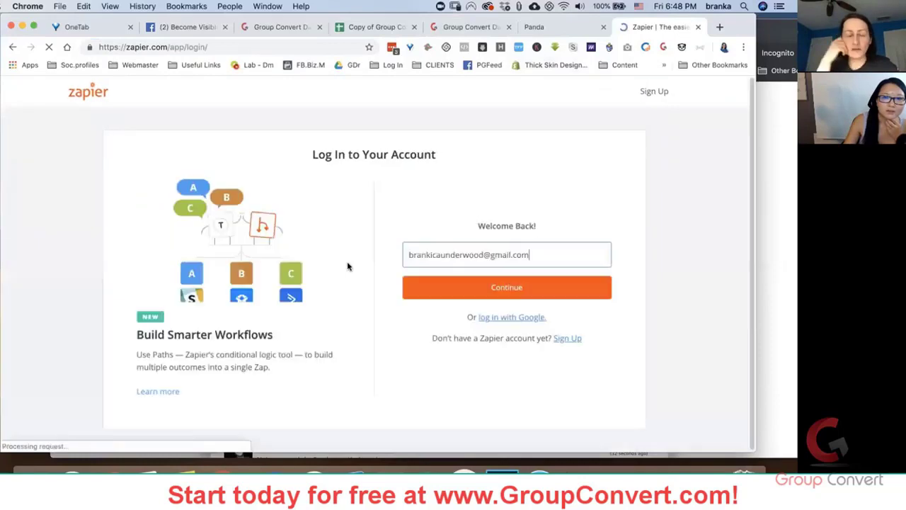
# - Try logging in with the saved email and password, which is rejected as incorrect
pyautogui.click(505, 284)
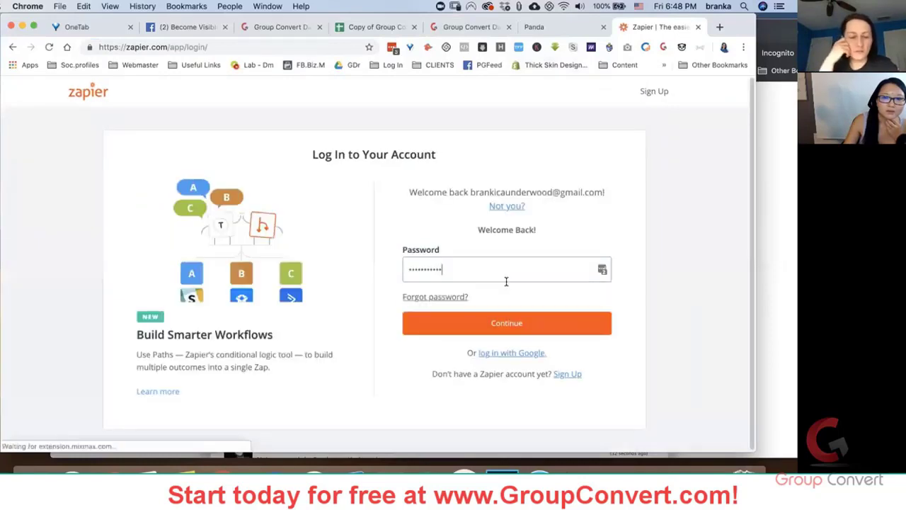
pyautogui.click(462, 324)
pyautogui.click(459, 345)
pyautogui.click(463, 350)
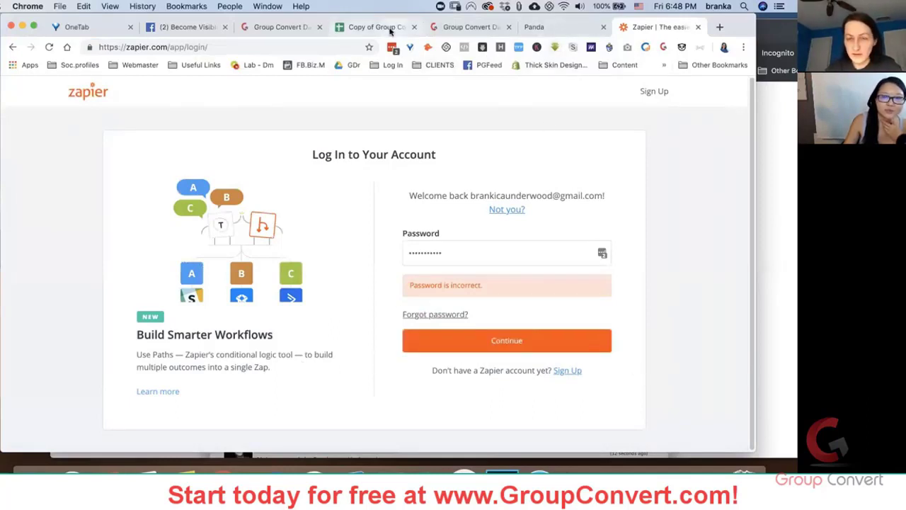
pyautogui.moveTo(455, 254); pyautogui.dragTo(395, 257)
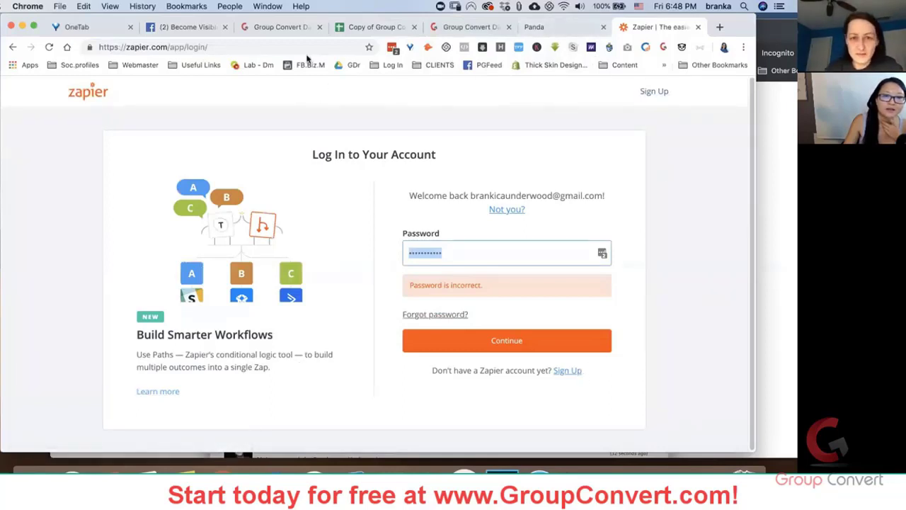
# - Search Google for 'connect zapier to active campaign' from the address bar
pyautogui.click(281, 46)
pyautogui.write('connect zape')
pyautogui.press('BackSpace')
pyautogui.write('ier')
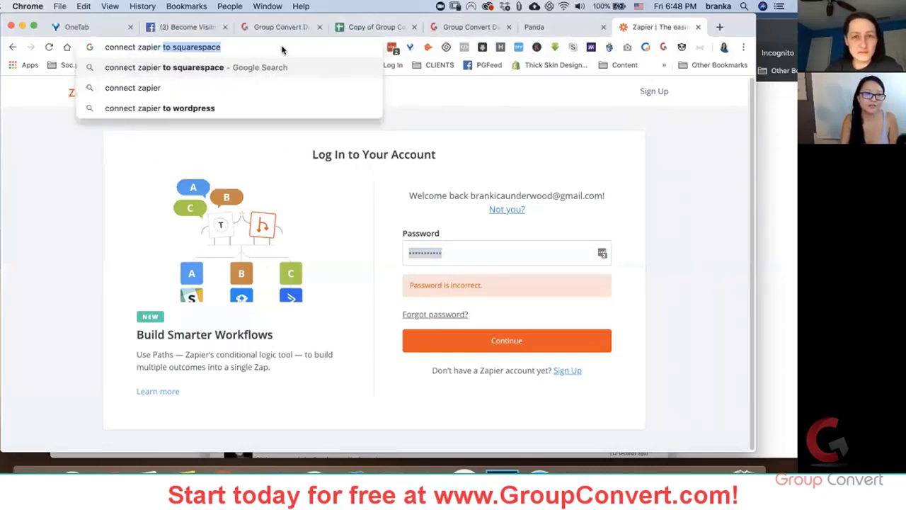
pyautogui.write(' to a')
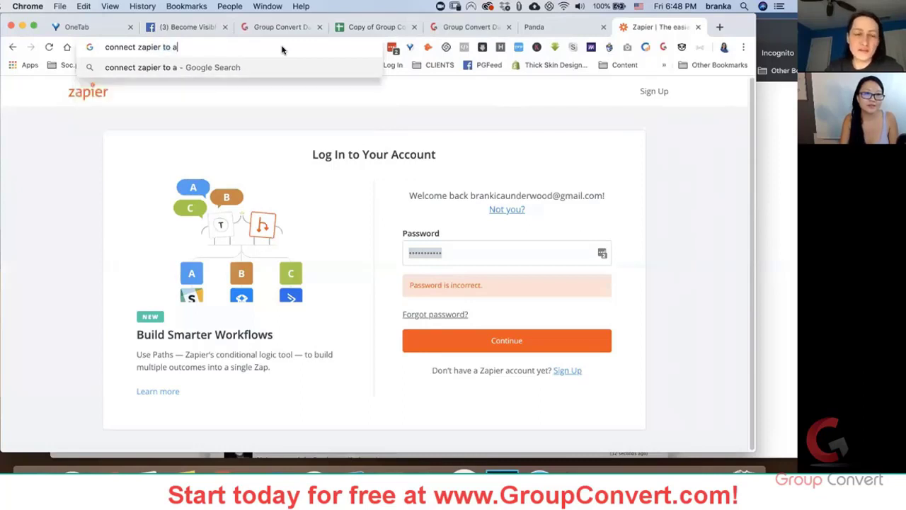
pyautogui.write('ctive ')
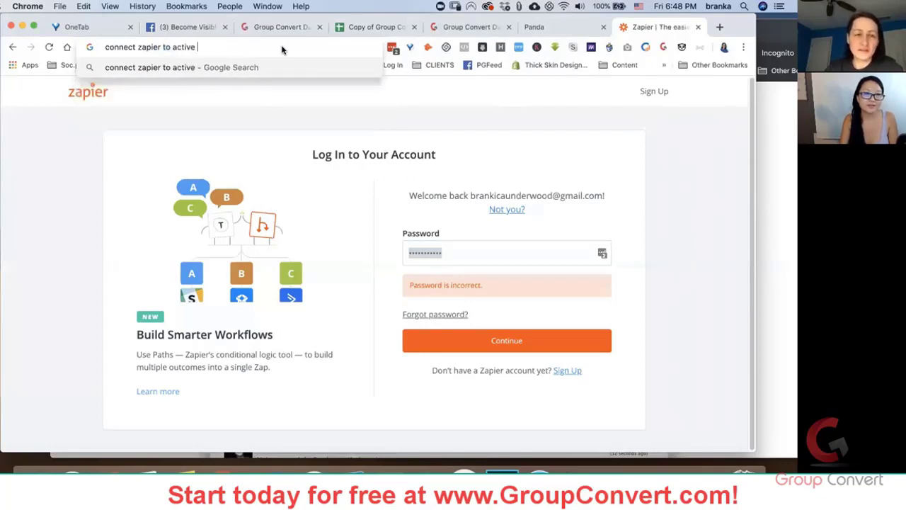
pyautogui.write('campaign')
pyautogui.press('Return')
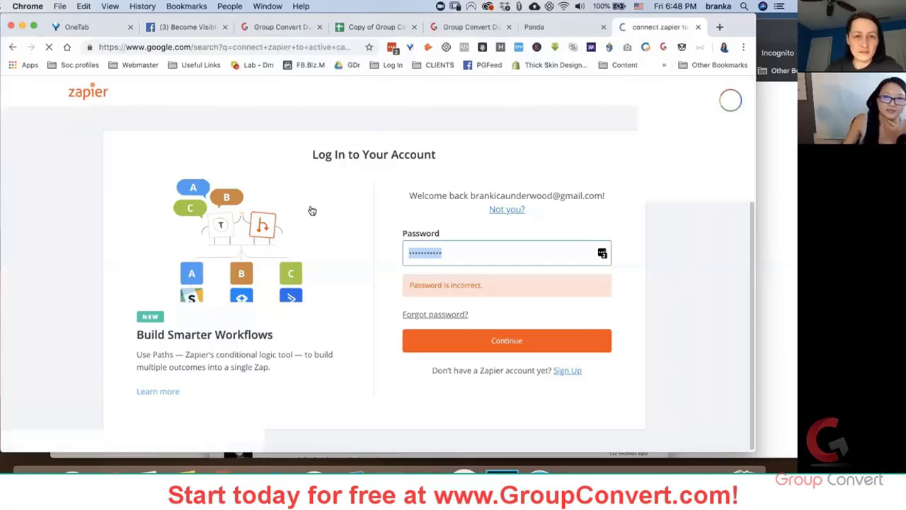
pyautogui.scroll(-2, 208, 205)
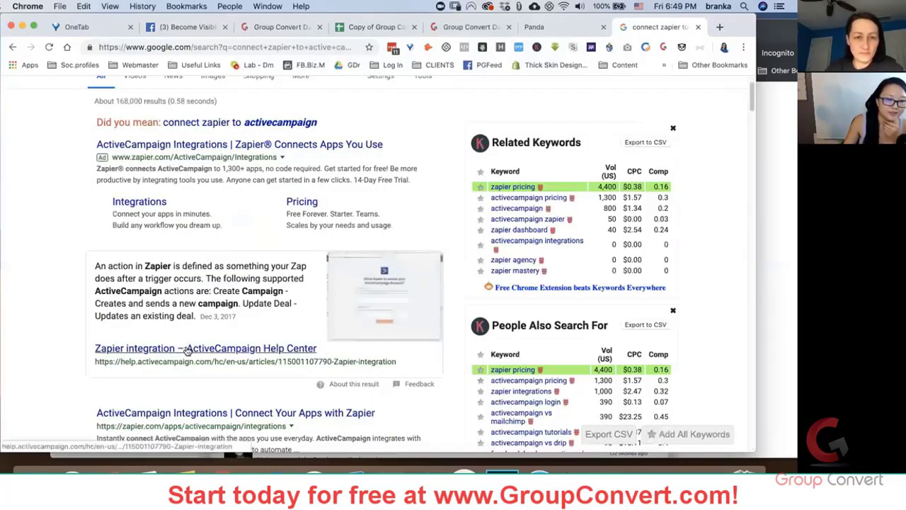
# - Open Zapier's ActiveCampaign integrations page and sign up for Zapier with a Google account
pyautogui.click(233, 415)
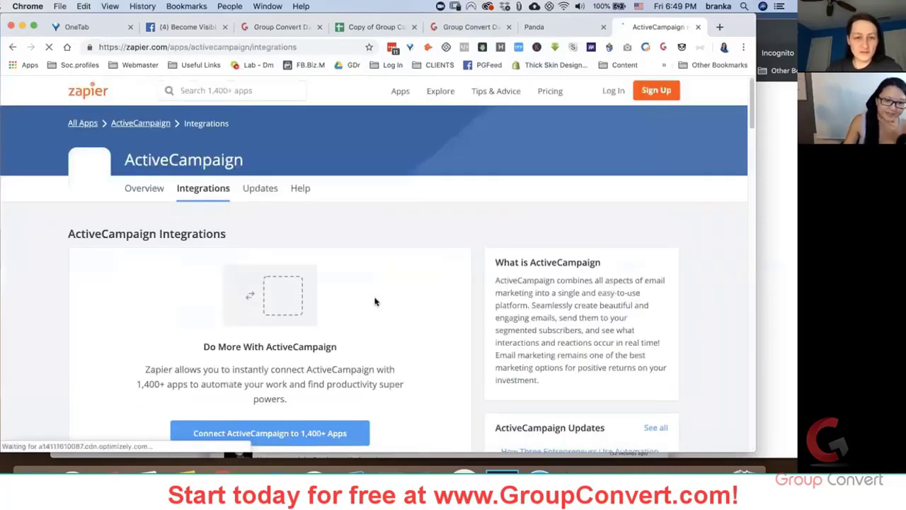
pyautogui.scroll(-1, 376, 305)
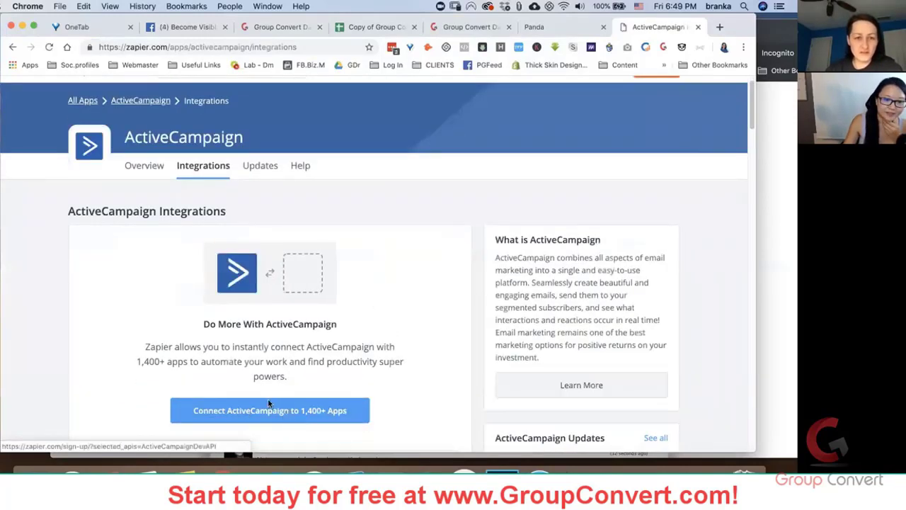
pyautogui.click(259, 418)
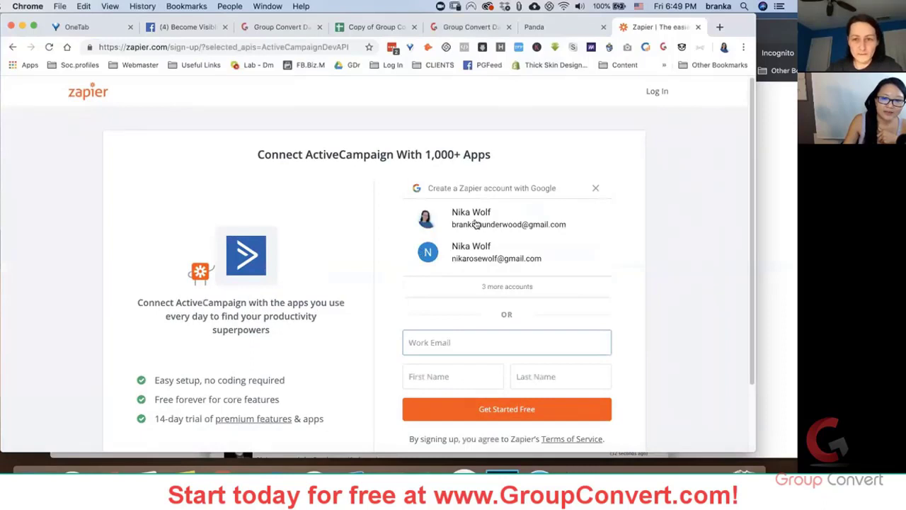
pyautogui.click(472, 256)
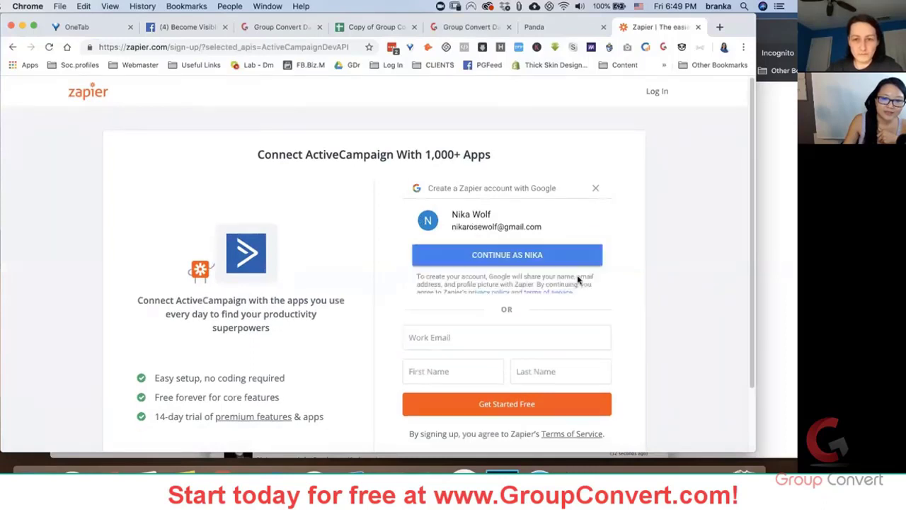
pyautogui.click(468, 264)
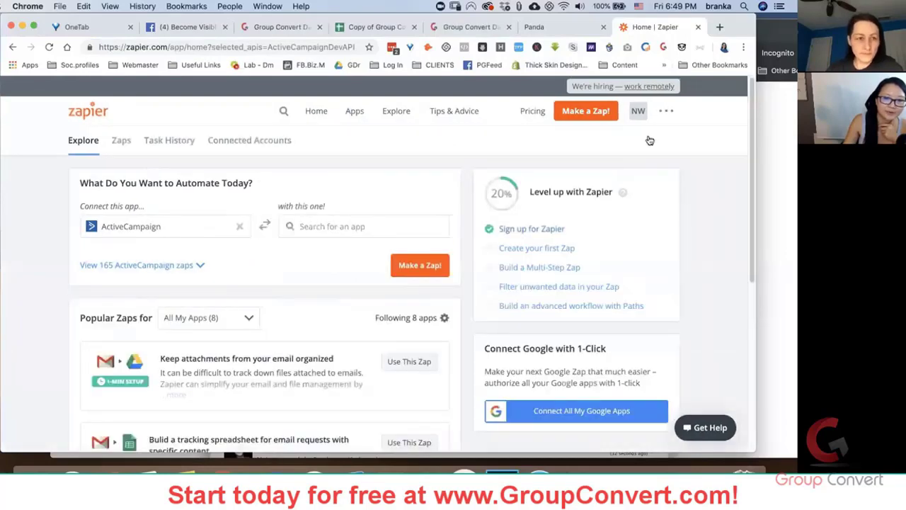
# - Start a new Zap with Google Sheets as trigger app and New Spreadsheet Row event
pyautogui.click(174, 228)
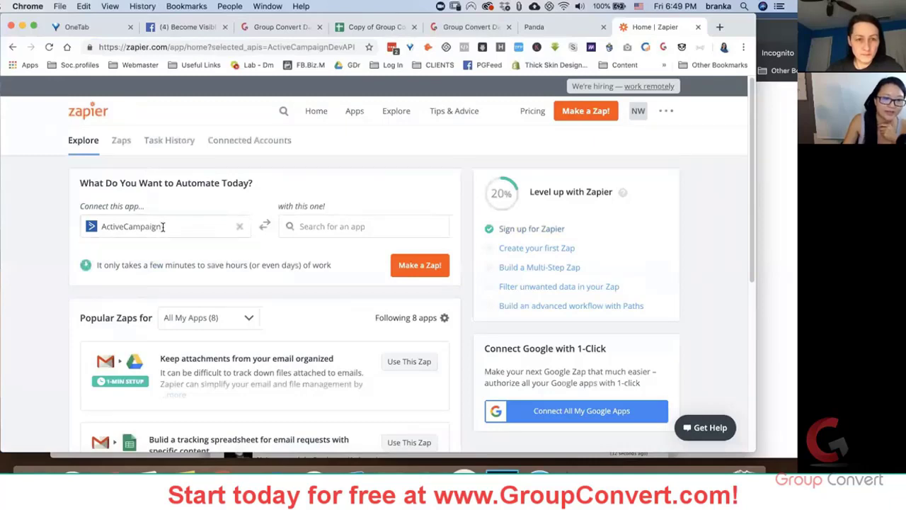
pyautogui.click(163, 227)
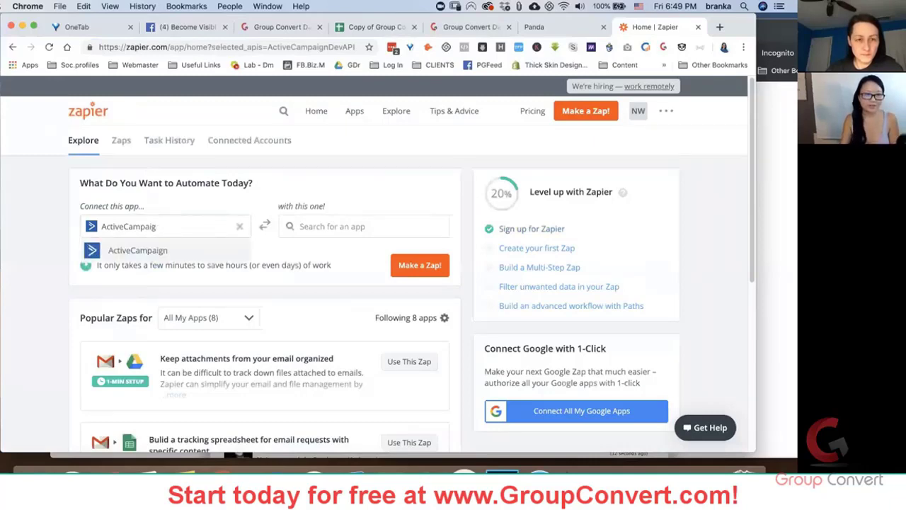
pyautogui.press('BackSpace')
pyautogui.press('BackSpace')
pyautogui.press('BackSpace')
pyautogui.press('BackSpace')
pyautogui.press('BackSpace')
pyautogui.press('BackSpace')
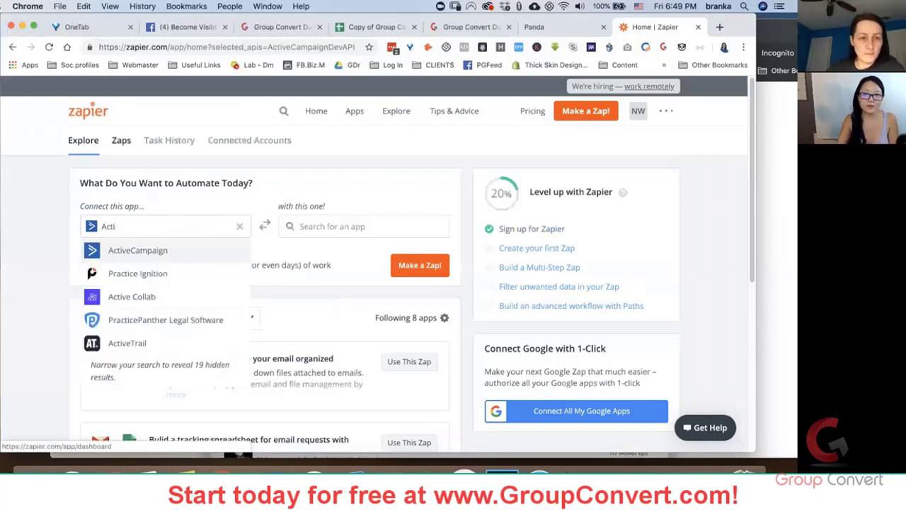
pyautogui.click(586, 111)
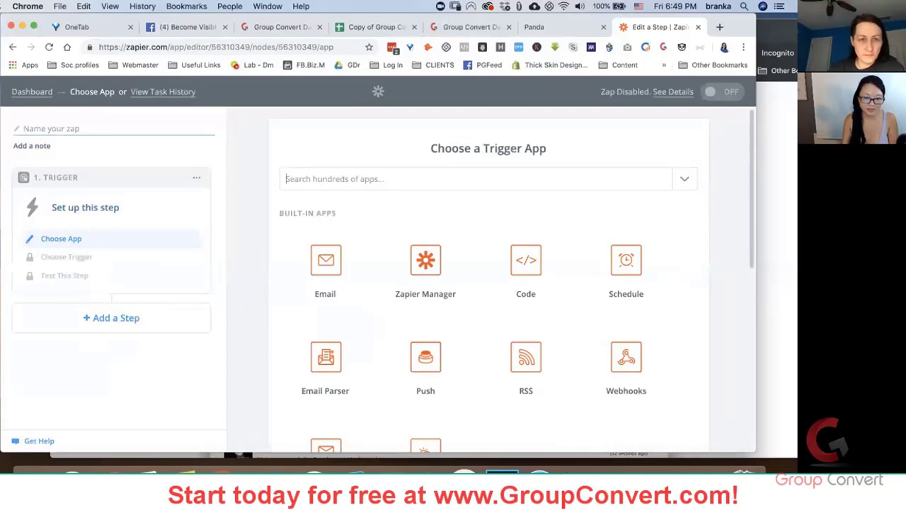
pyautogui.write('go')
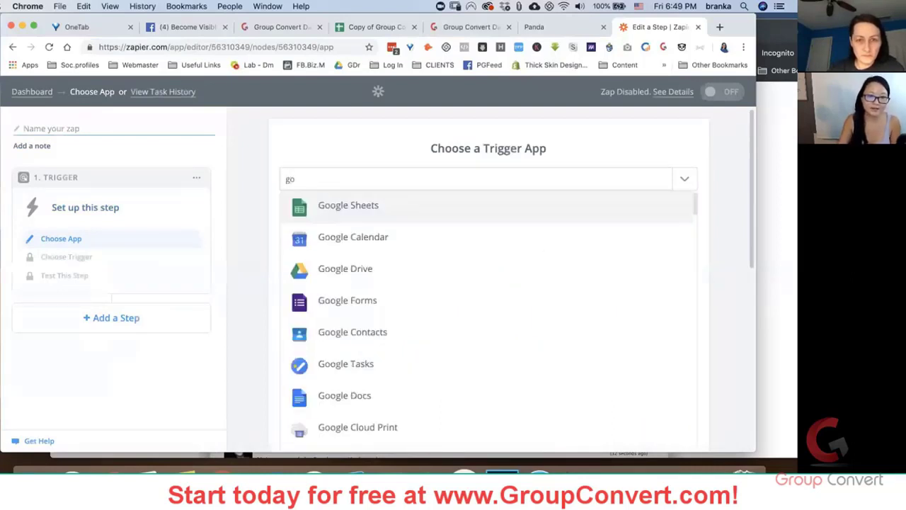
pyautogui.press('Return')
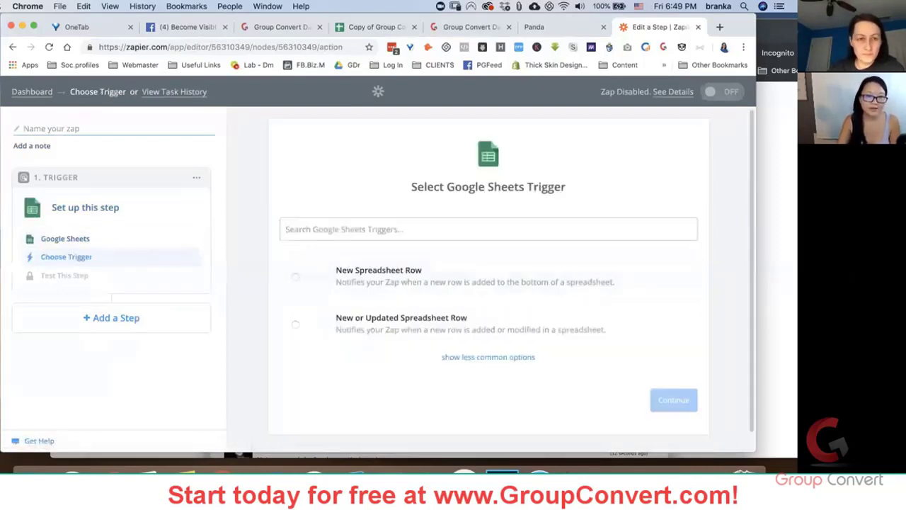
pyautogui.click(295, 276)
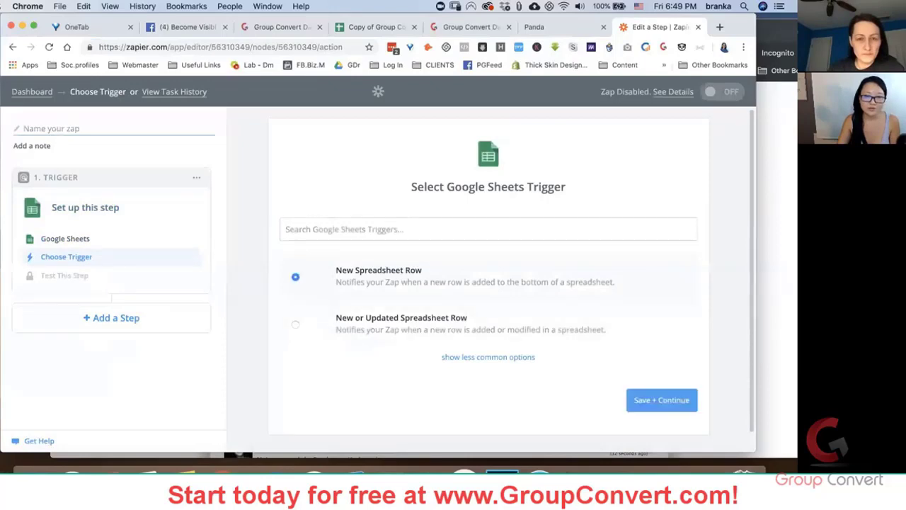
# - Save the trigger event and connect a Google account, allowing Zapier access
pyautogui.click(661, 400)
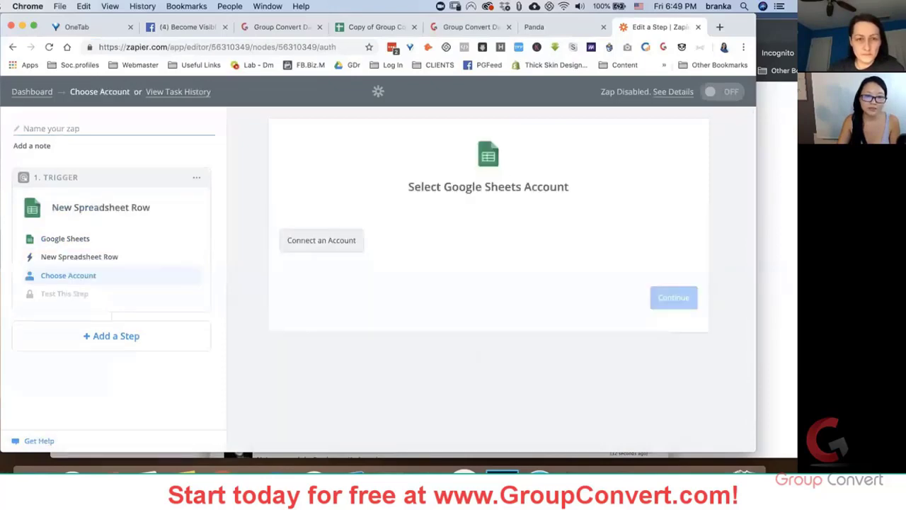
pyautogui.click(322, 240)
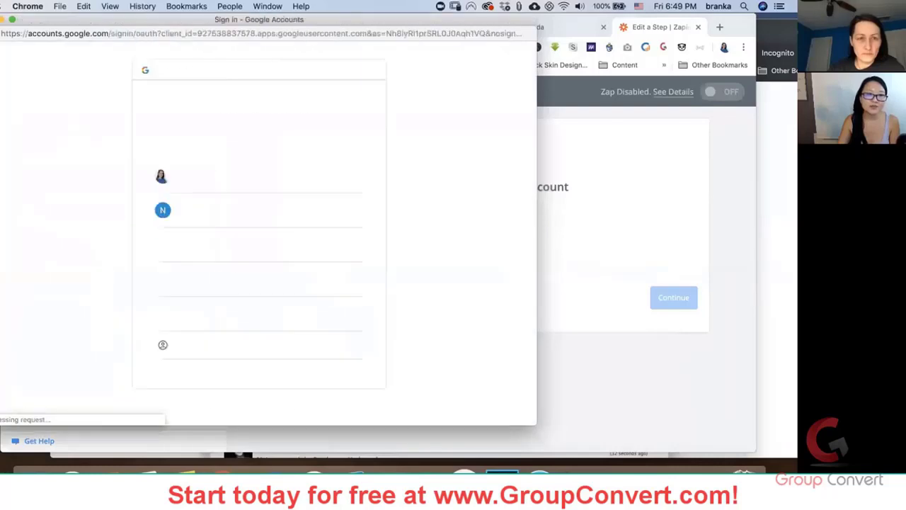
pyautogui.click(212, 176)
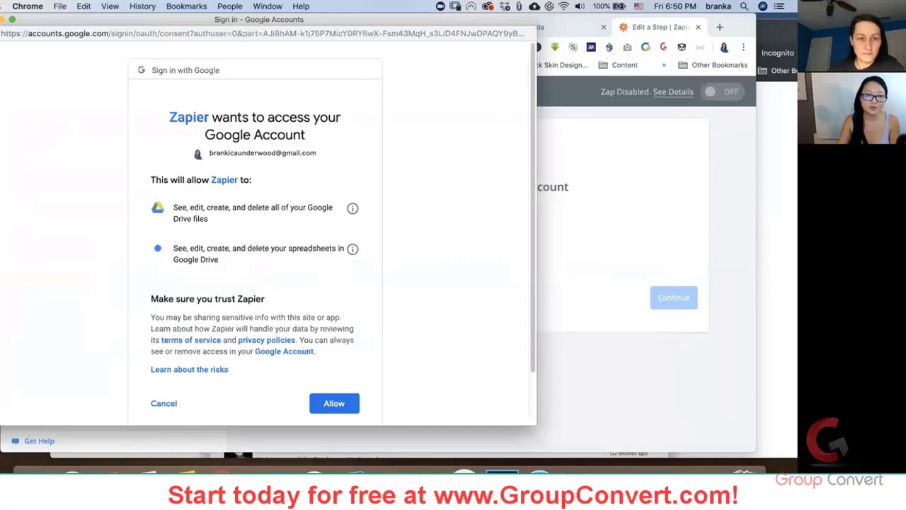
pyautogui.scroll(-1, 334, 387)
pyautogui.click(334, 387)
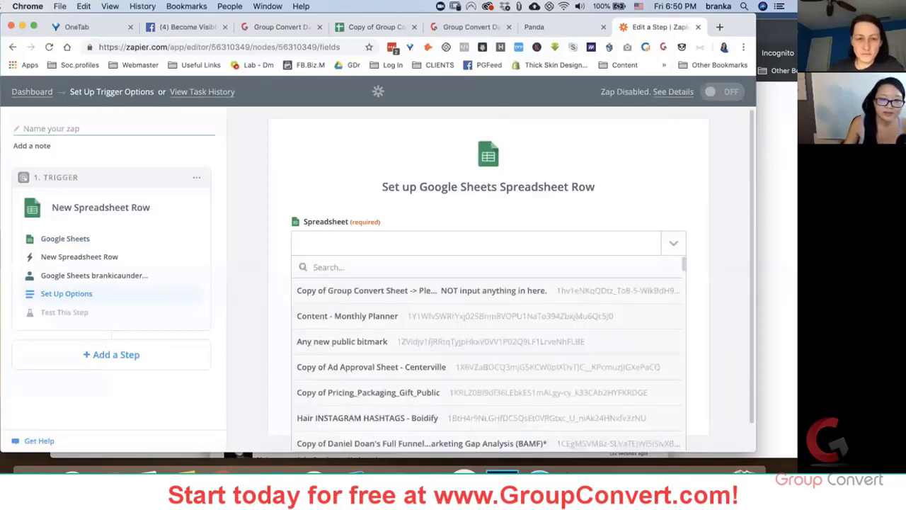
# - Point the trigger at Sheet1 of Copy of Group Convert Sheet and review the pulled sample rows
pyautogui.click(421, 291)
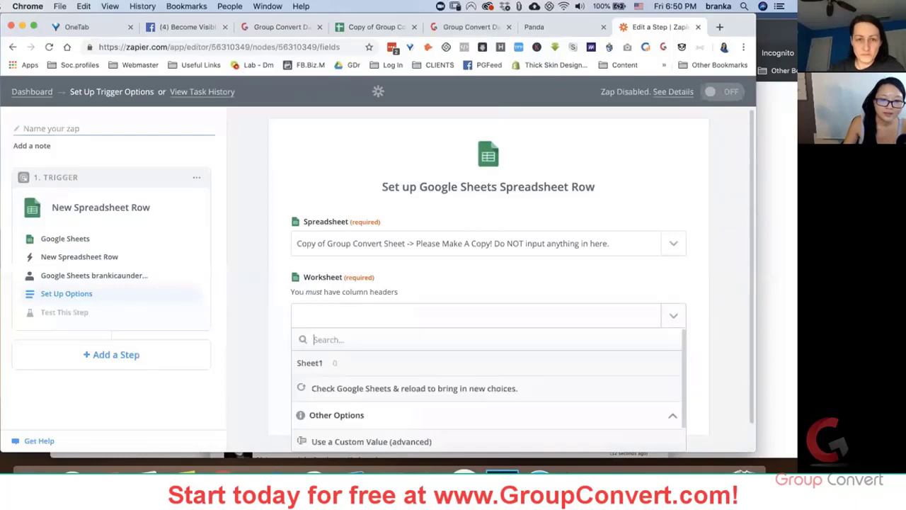
pyautogui.press('Return')
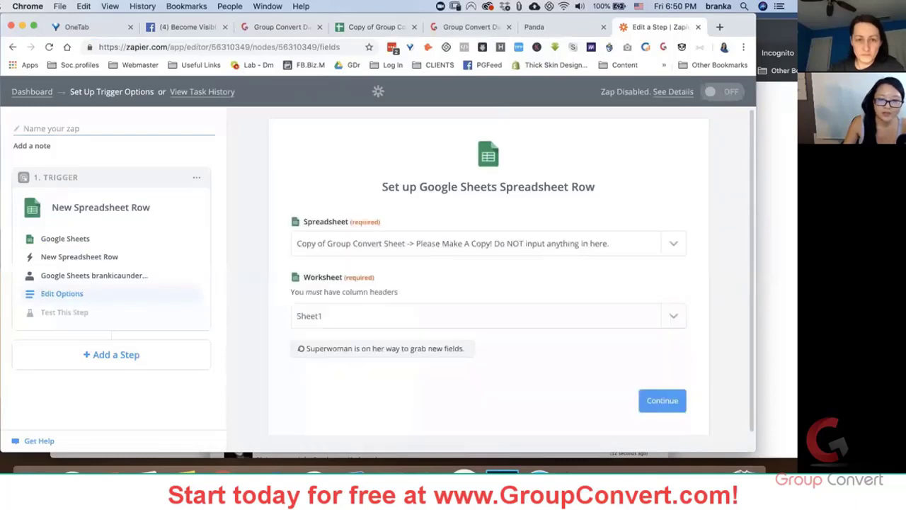
pyautogui.press('Return')
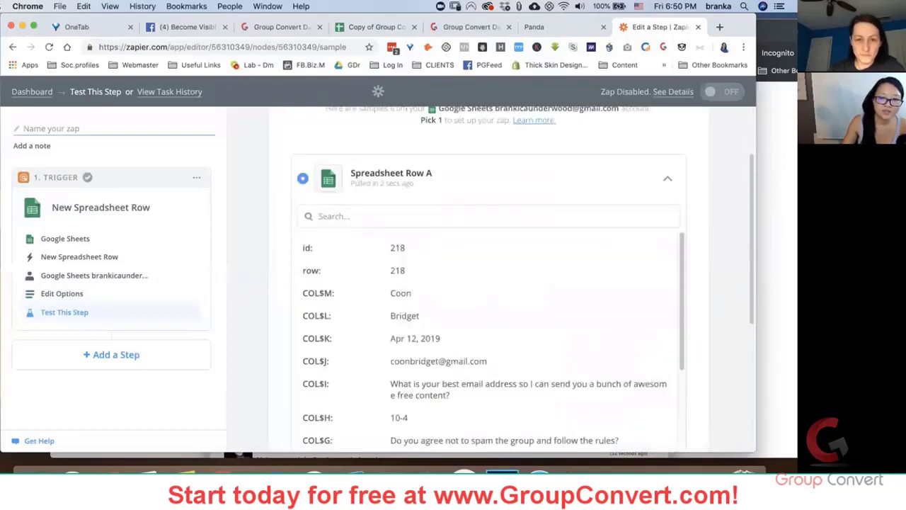
pyautogui.scroll(-1, 488, 339)
pyautogui.scroll(-4, 489, 297)
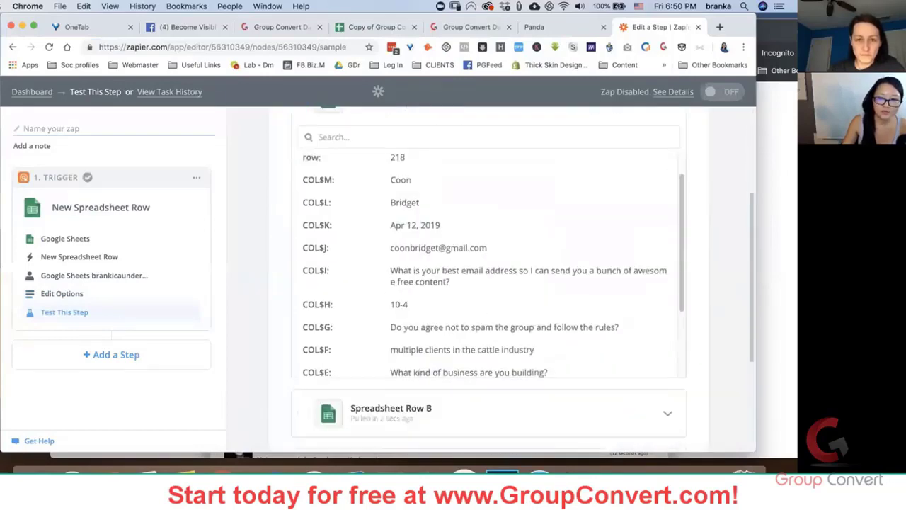
pyautogui.scroll(-2, 489, 283)
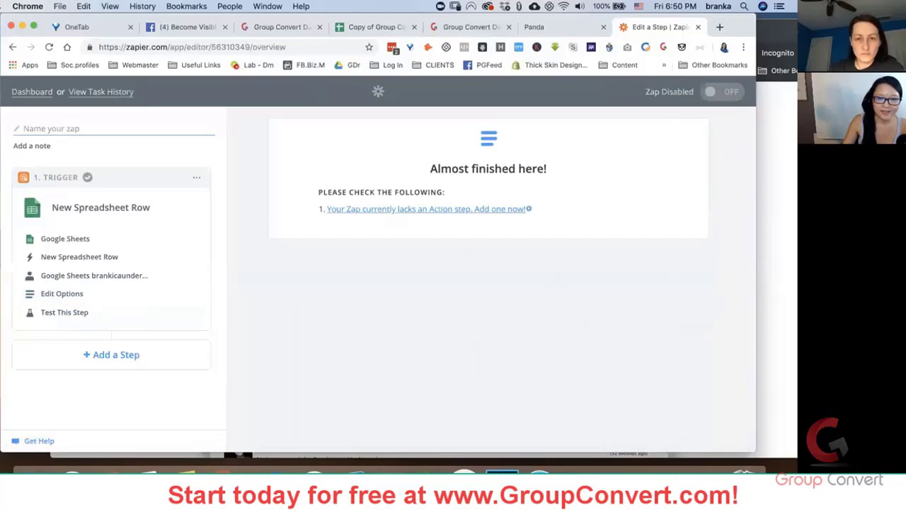
# - Add an action step using ActiveCampaign's Add Contact to Automation event
pyautogui.click(424, 209)
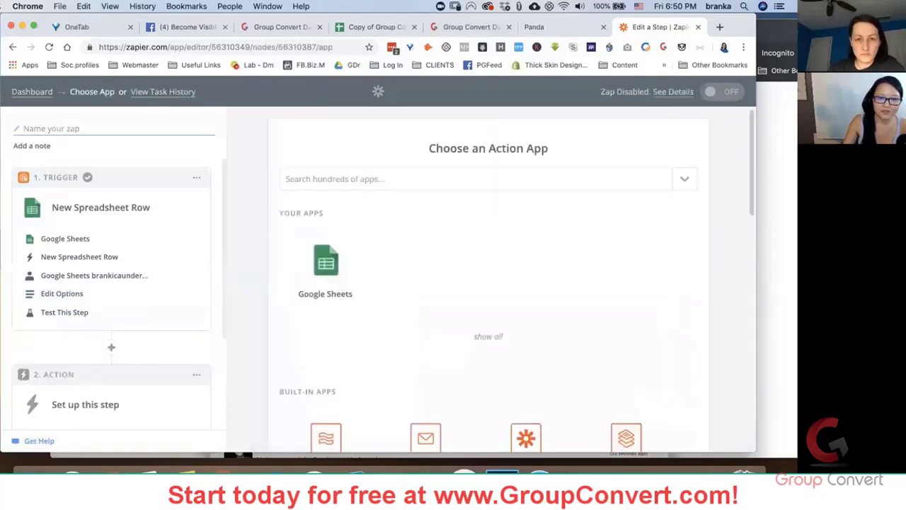
pyautogui.click(424, 178)
pyautogui.write('active')
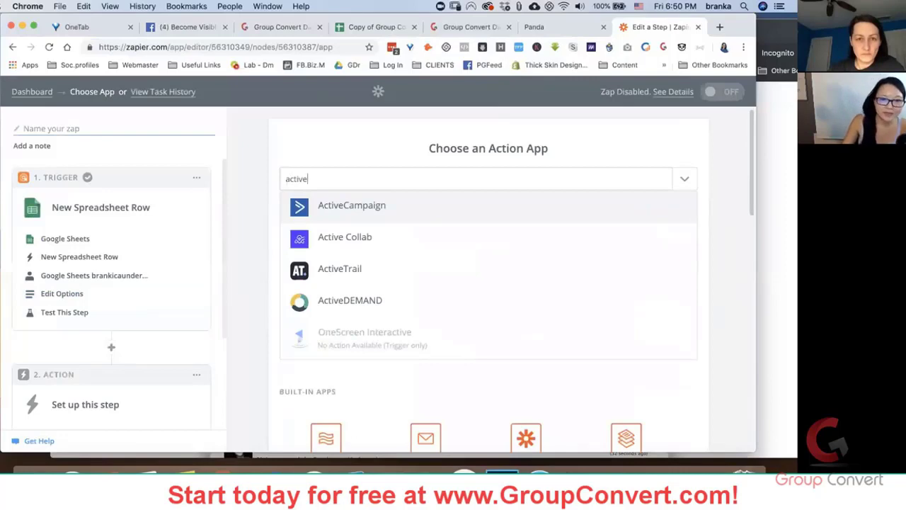
pyautogui.press('Return')
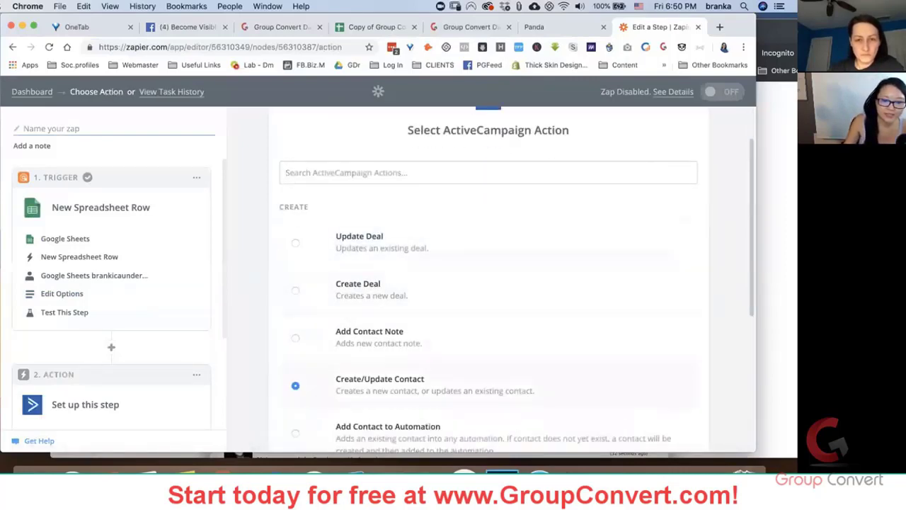
pyautogui.scroll(-2, 488, 283)
pyautogui.scroll(-1, 516, 274)
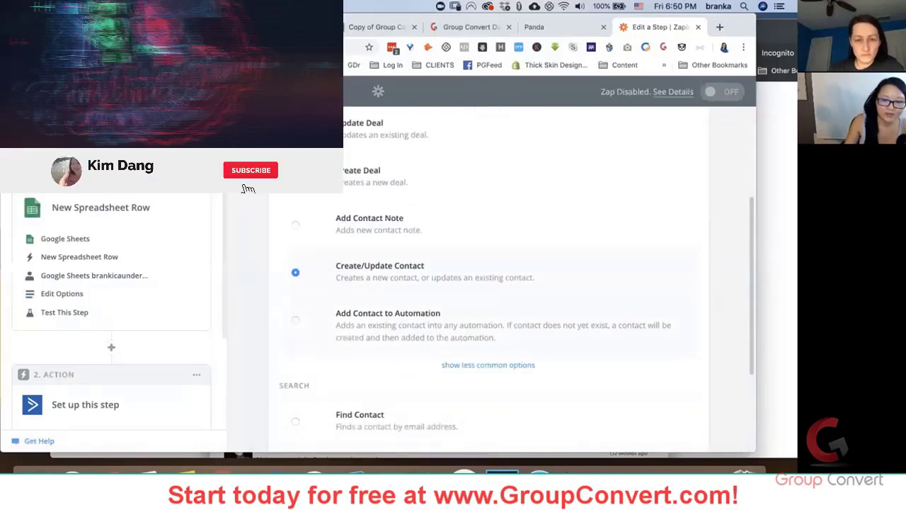
pyautogui.click(295, 319)
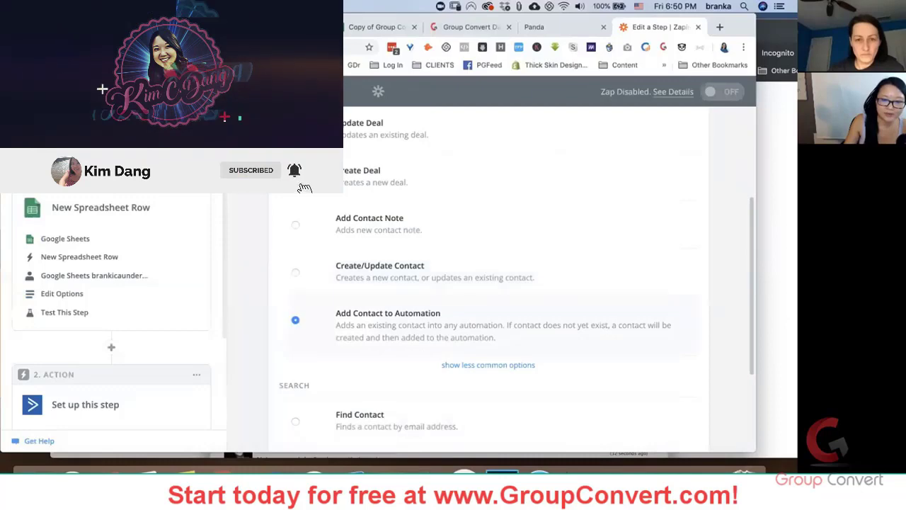
pyautogui.scroll(-1, 488, 318)
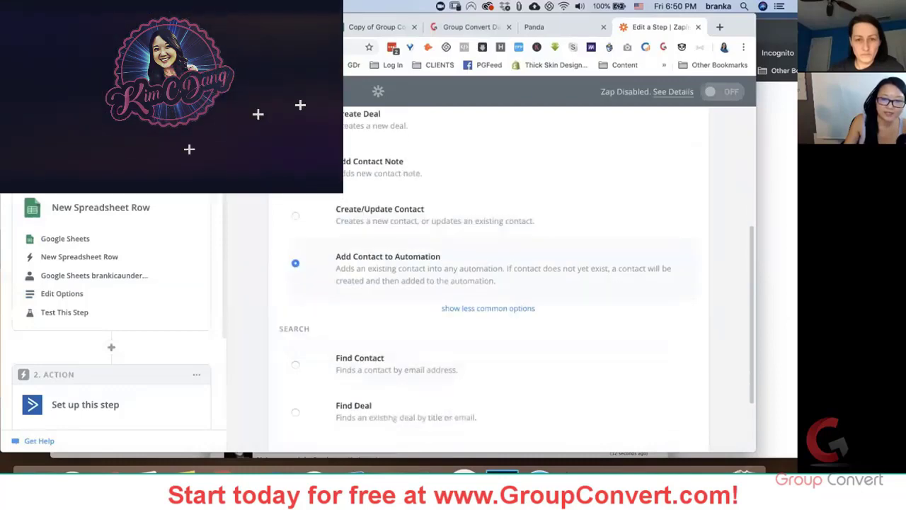
pyautogui.scroll(-2, 512, 283)
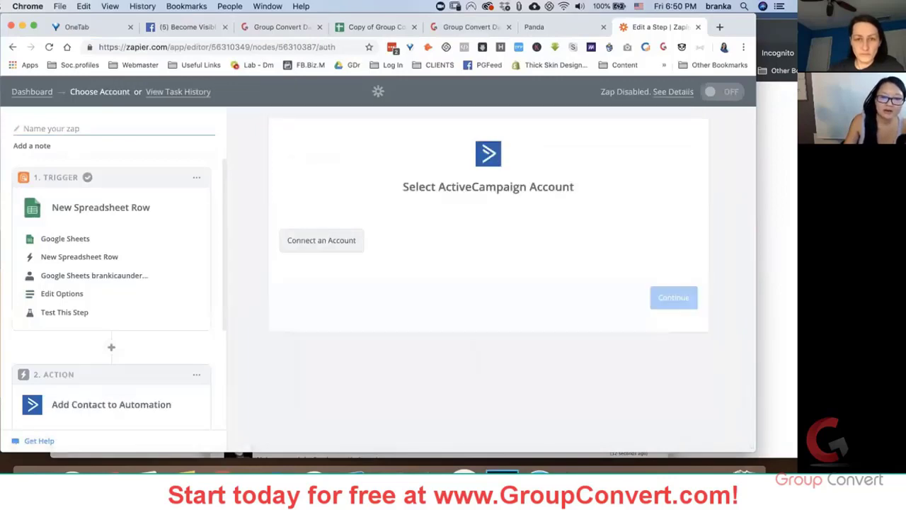
pyautogui.click(321, 240)
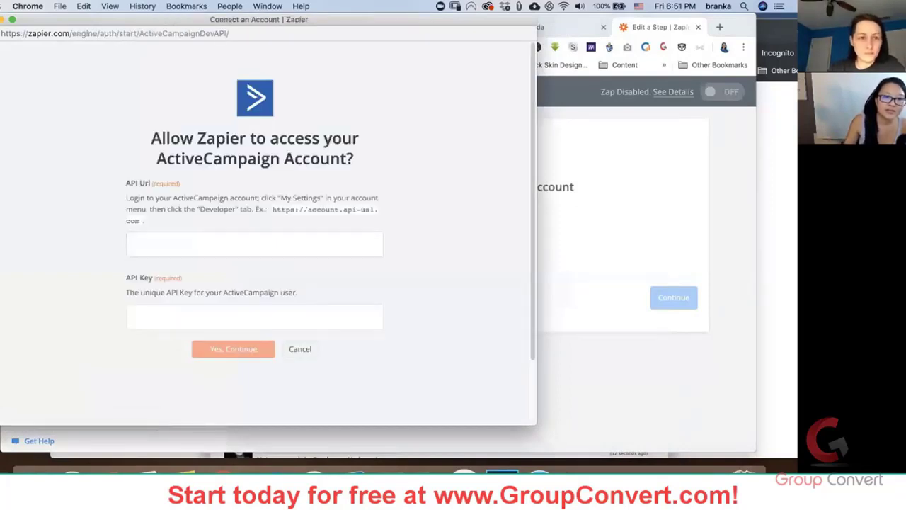
pyautogui.moveTo(271, 209); pyautogui.dragTo(378, 210)
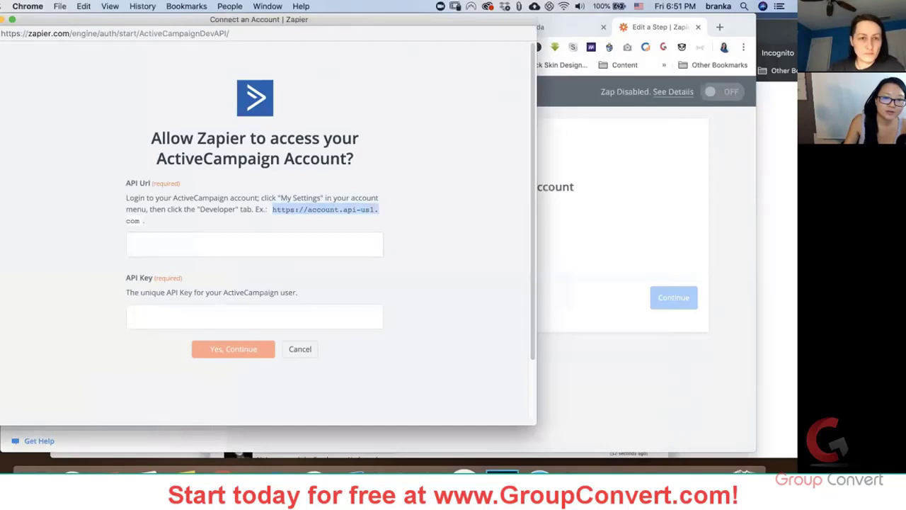
pyautogui.rightClick(318, 216)
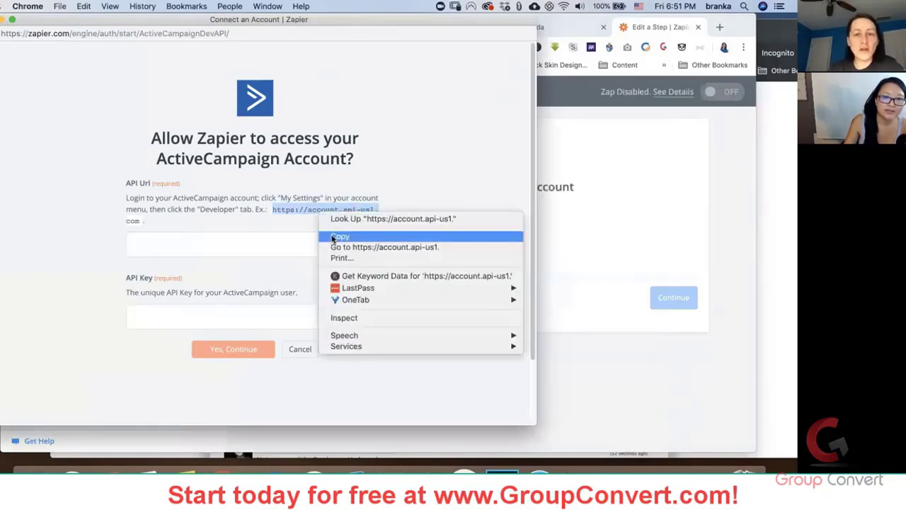
pyautogui.click(330, 236)
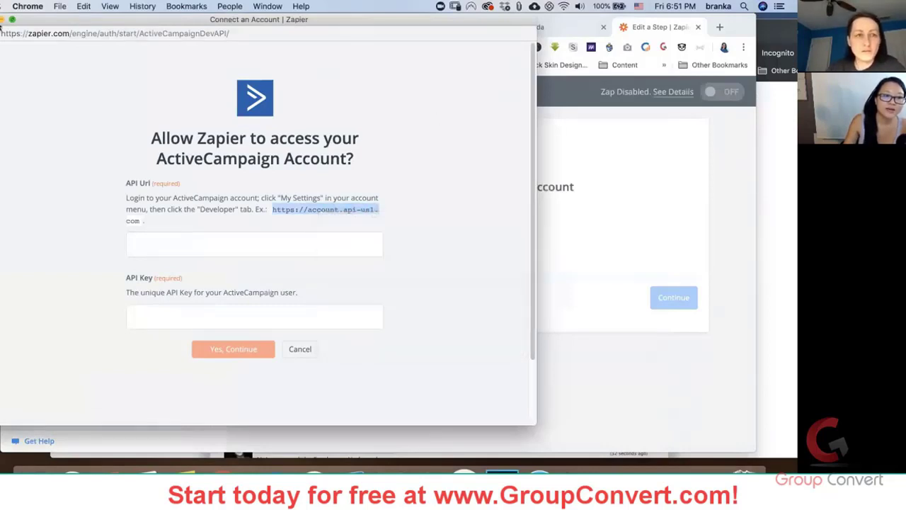
pyautogui.click(3, 21)
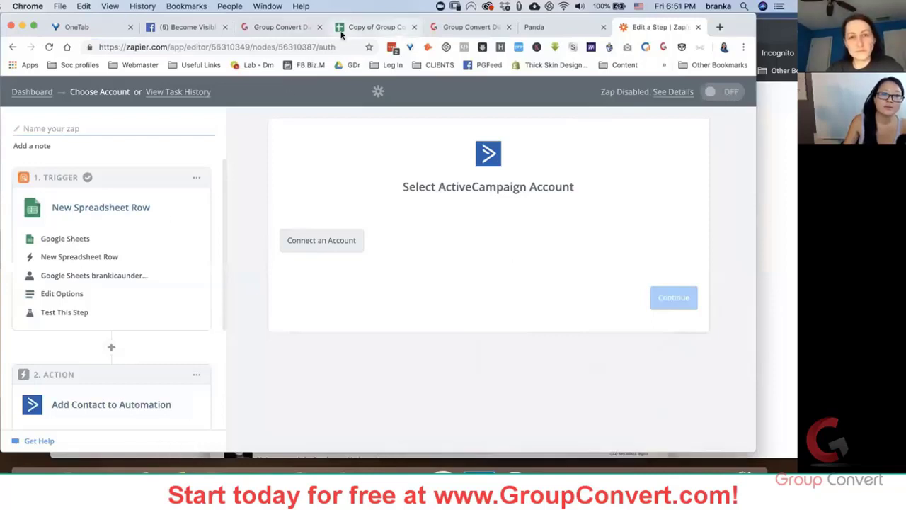
# - Switch to Group Convert and look over the automatic sheet upload settings without changing them
pyautogui.click(457, 28)
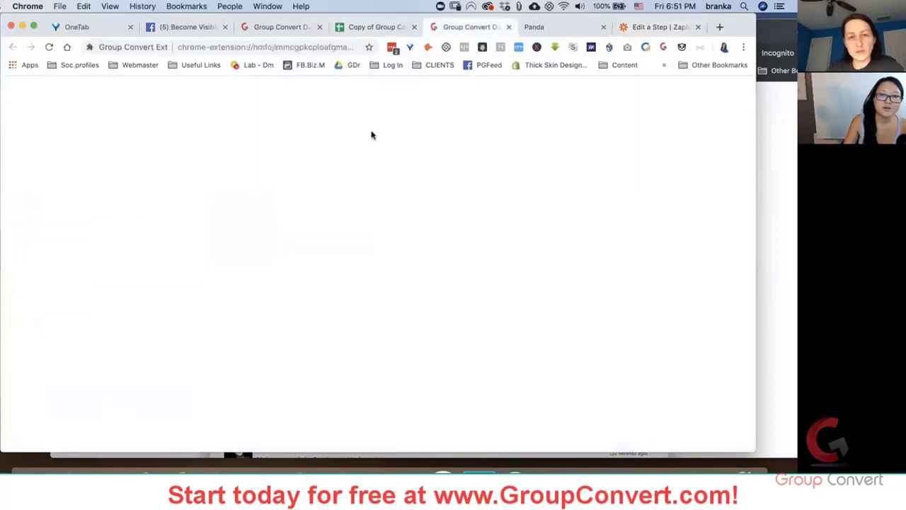
pyautogui.scroll(-5, 538, 358)
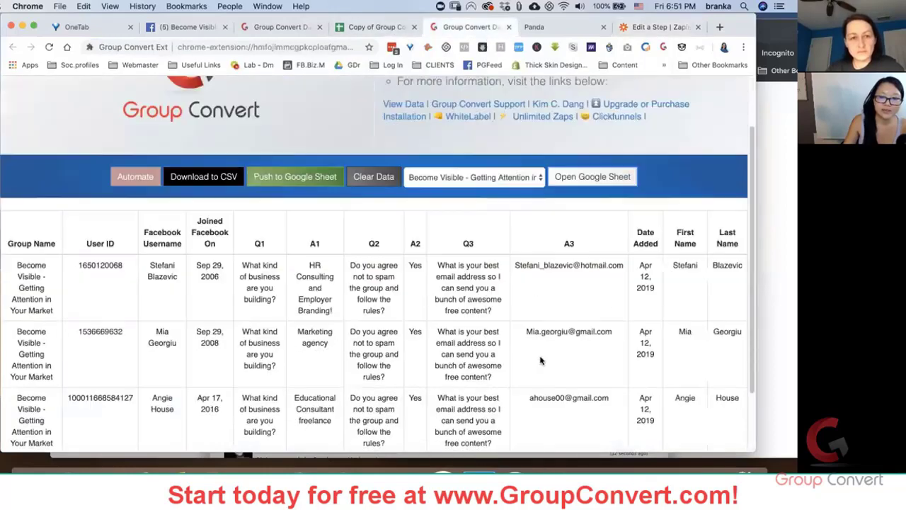
pyautogui.scroll(4, 540, 361)
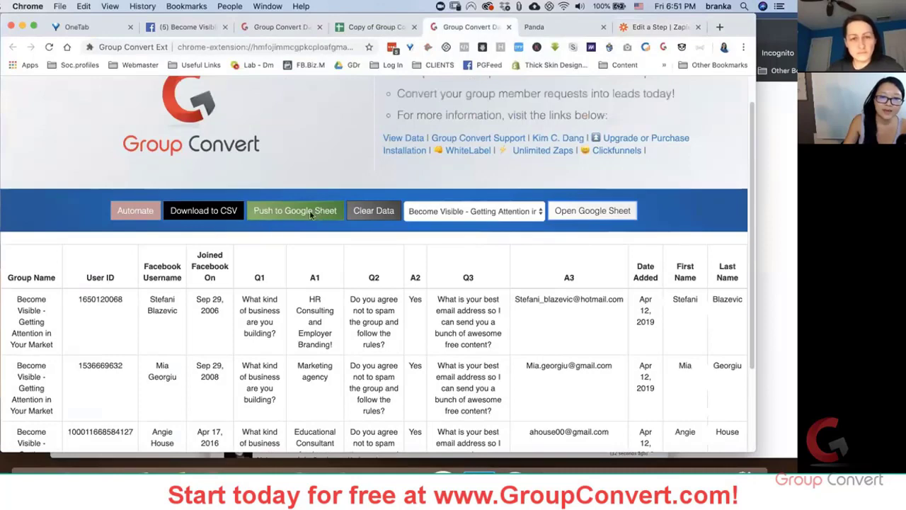
pyautogui.click(138, 216)
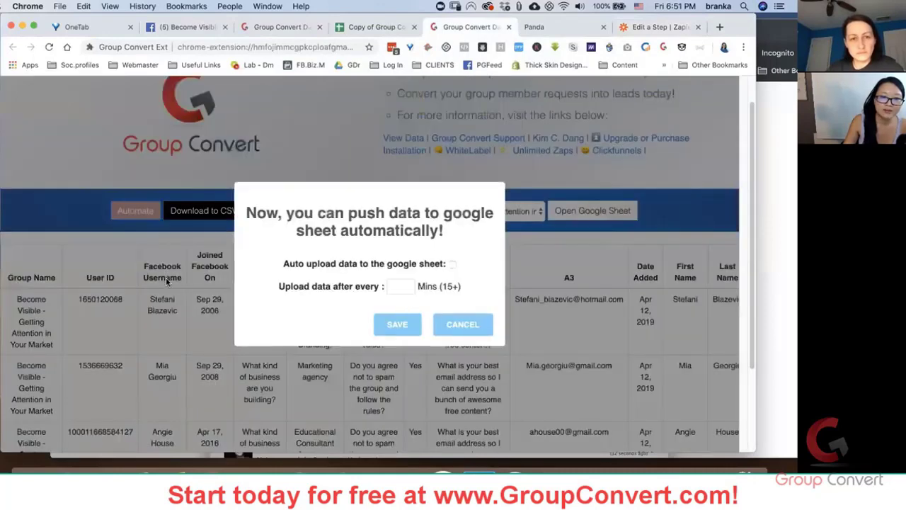
pyautogui.click(463, 325)
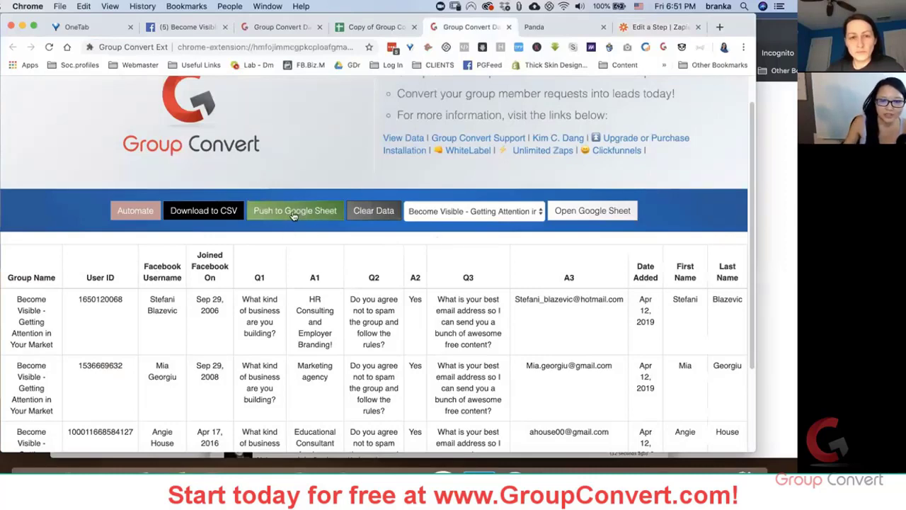
# - Clear all collected member data for the Become Visible group and confirm
pyautogui.scroll(-2, 355, 302)
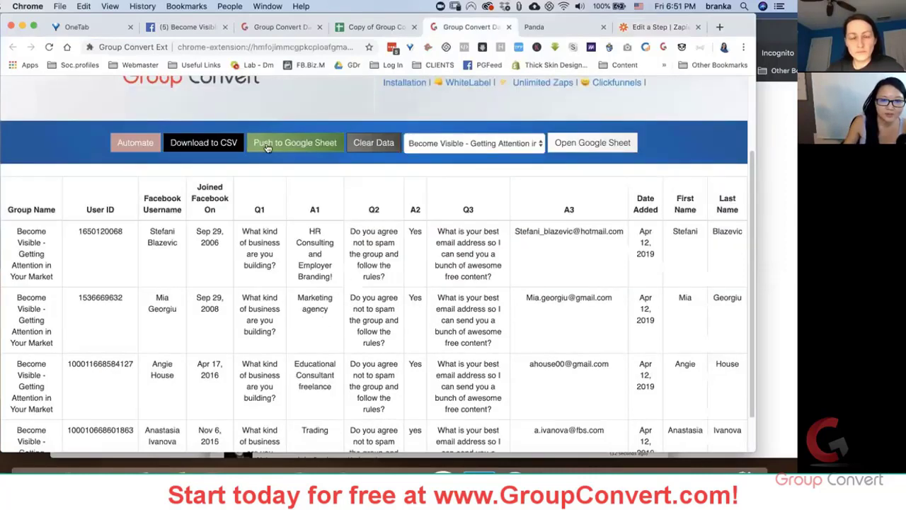
pyautogui.click(293, 148)
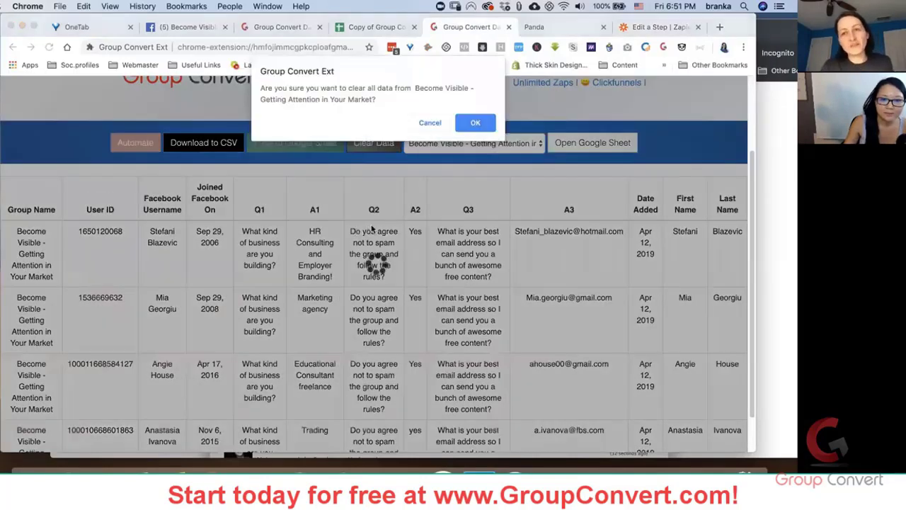
pyautogui.press('Return')
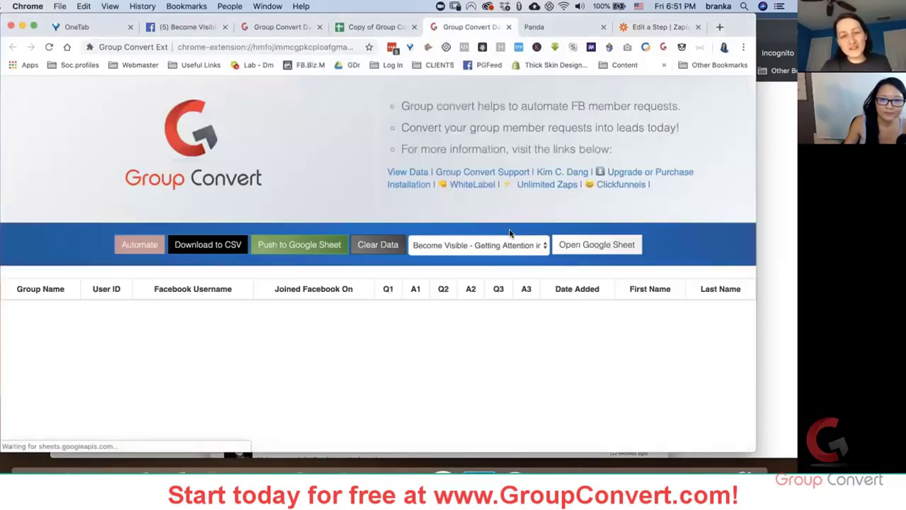
# - Close the older duplicate spreadsheet tab and return to the Facebook group's Member Requests page
pyautogui.click(587, 245)
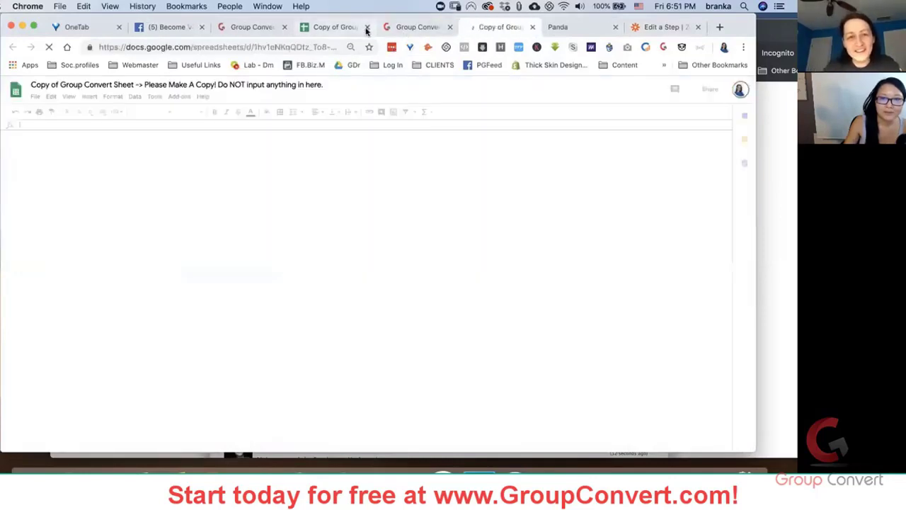
pyautogui.click(366, 30)
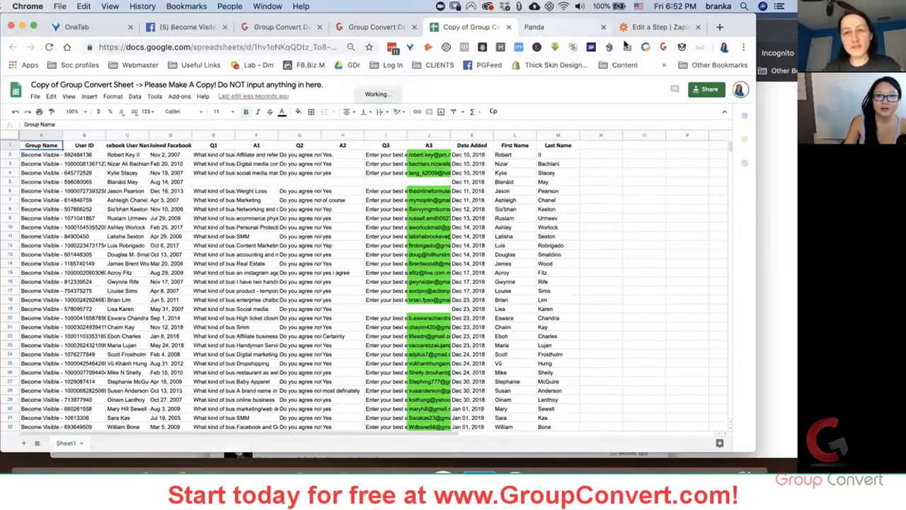
pyautogui.click(580, 27)
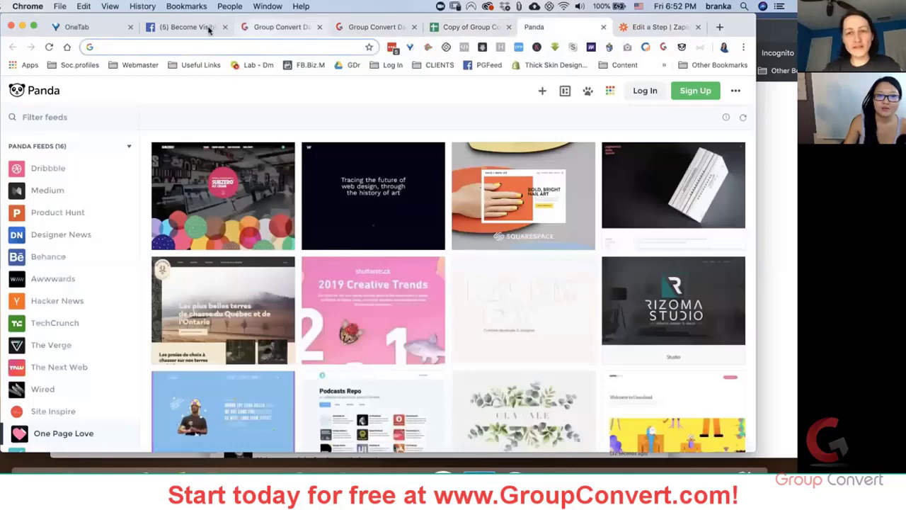
pyautogui.click(208, 28)
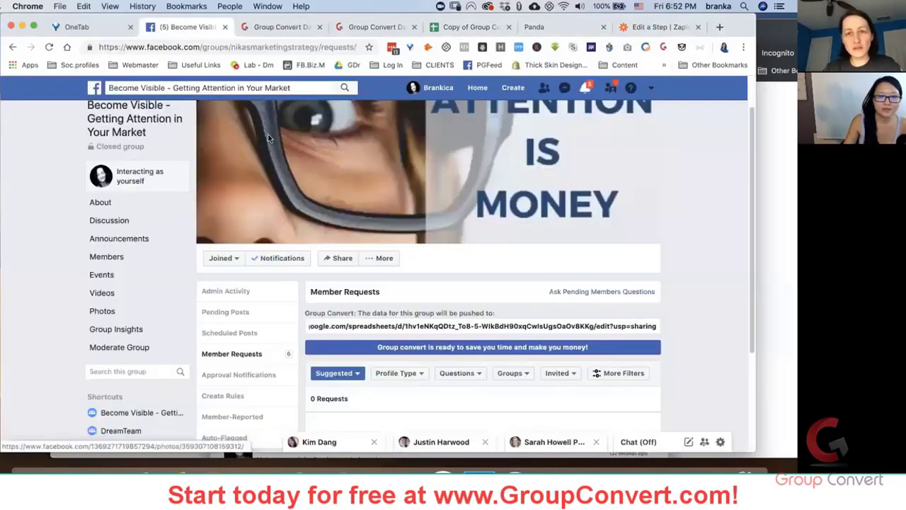
pyautogui.click(251, 87)
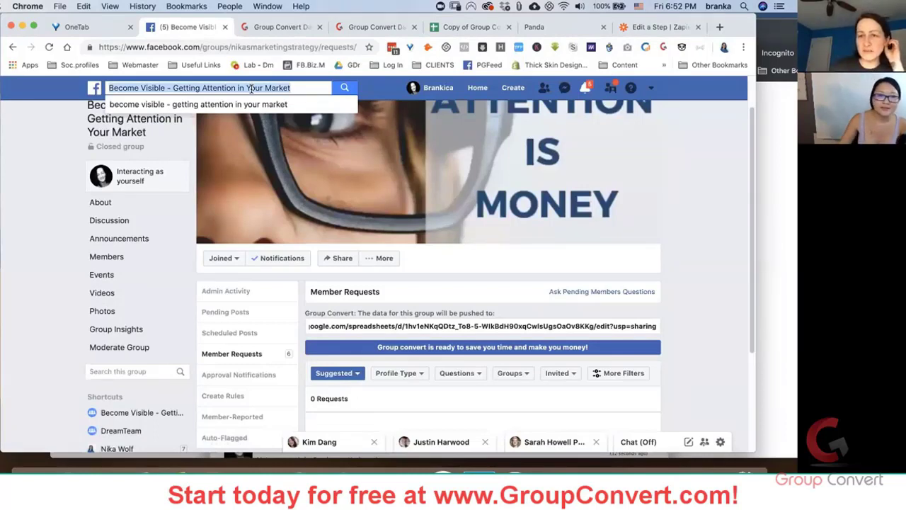
# - Make a copy of the spreadsheet named 'Nika Group Convert Second Group'
pyautogui.click(459, 28)
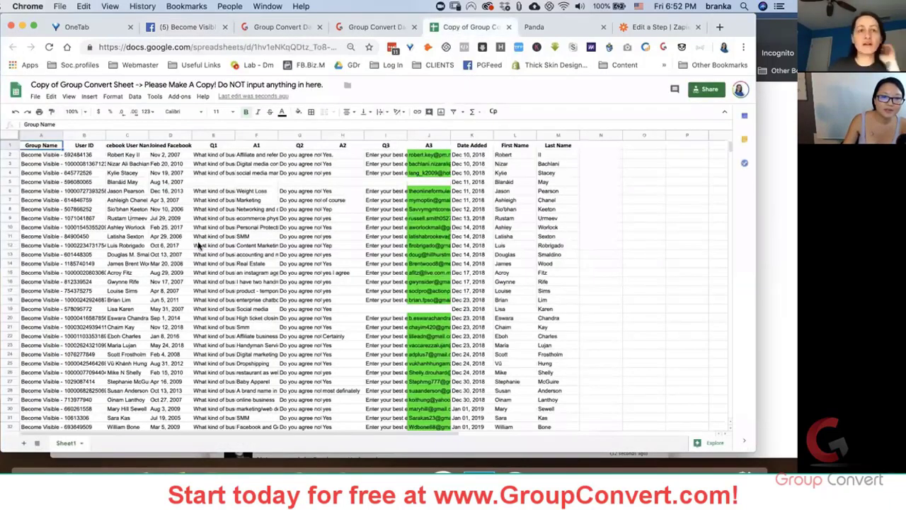
pyautogui.click(37, 98)
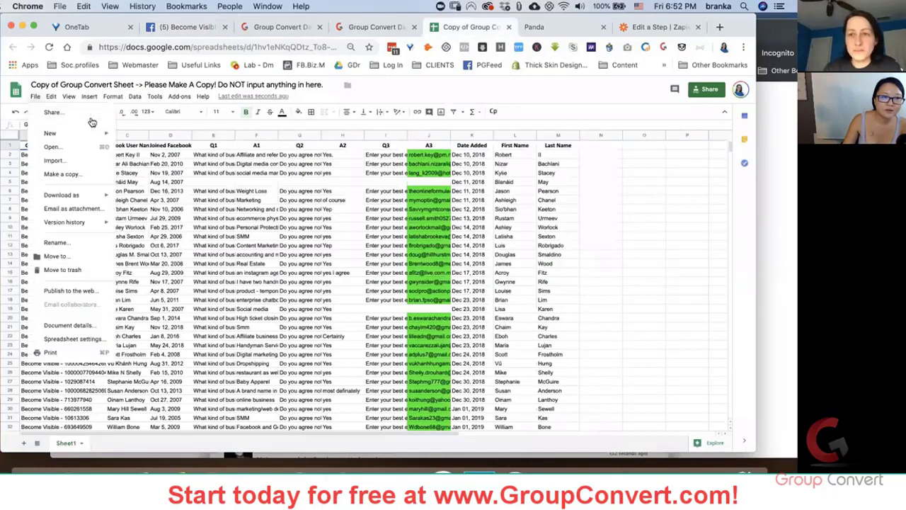
pyautogui.moveTo(50, 134)
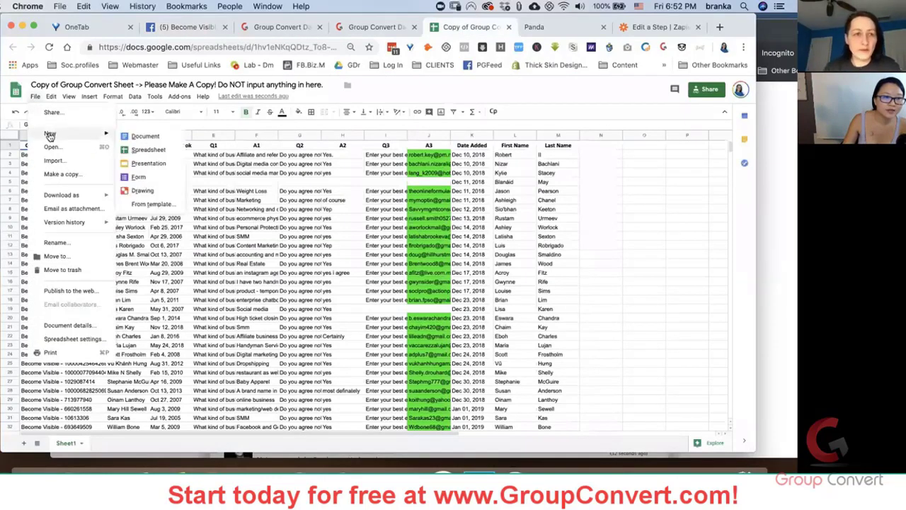
pyautogui.click(51, 177)
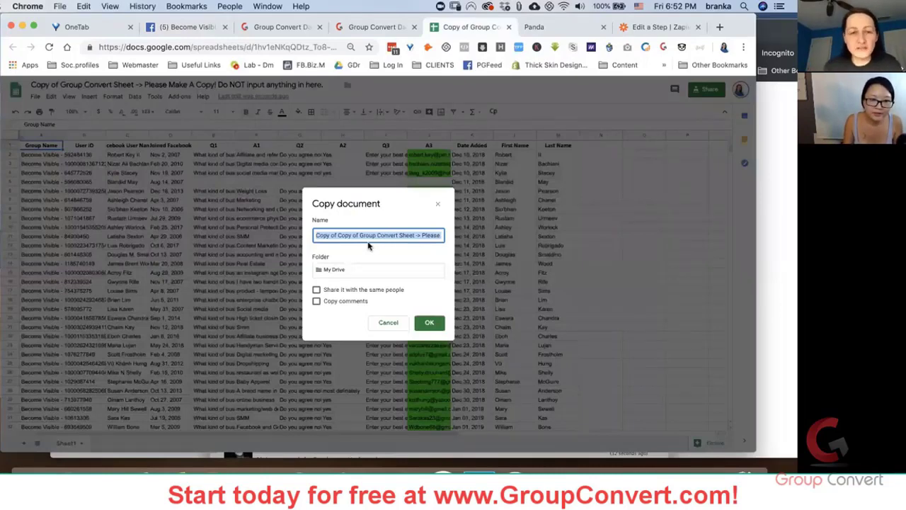
pyautogui.write('Nika')
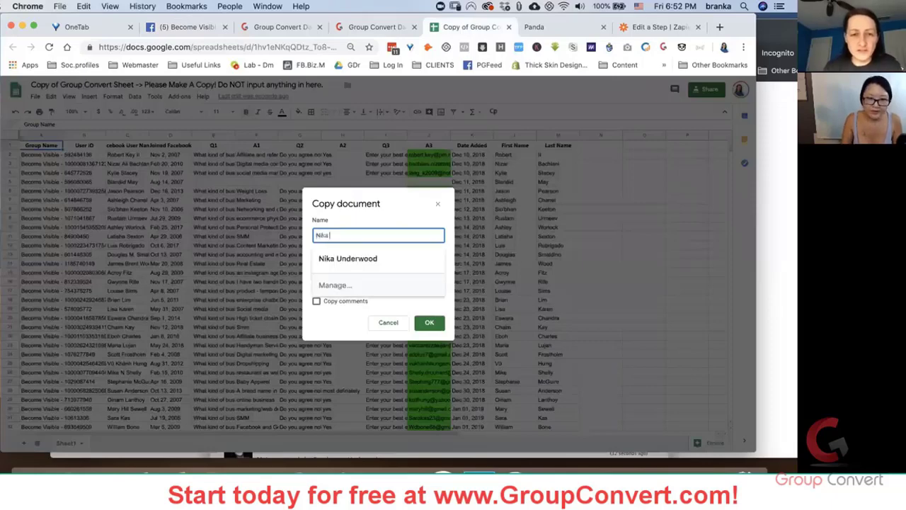
pyautogui.write(' Group Convert')
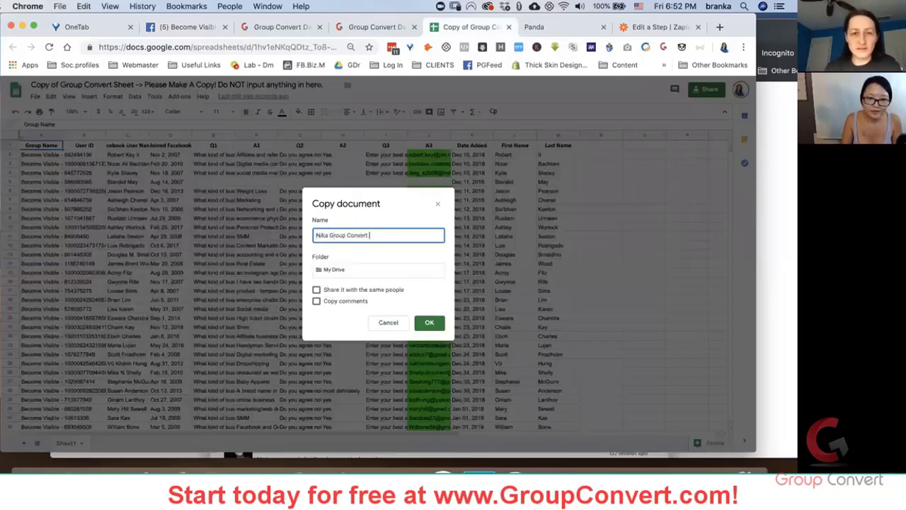
pyautogui.write(' Second Group')
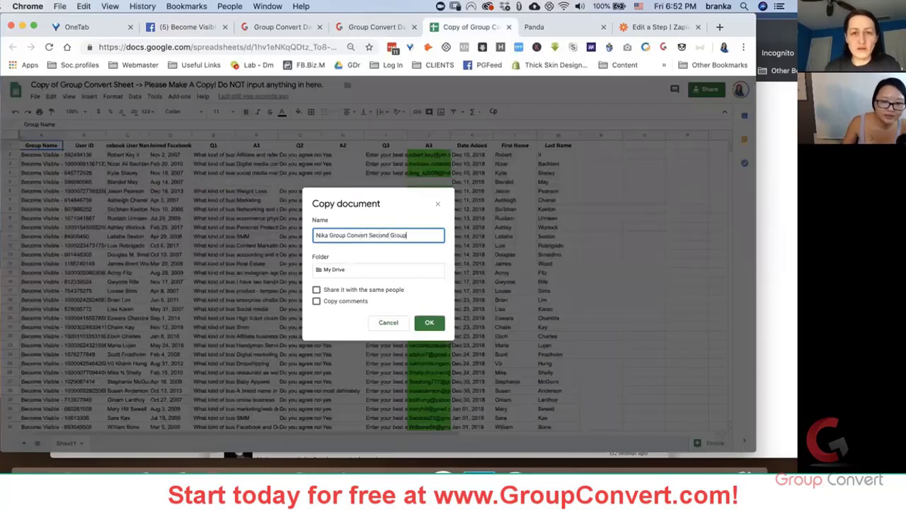
pyautogui.press('Return')
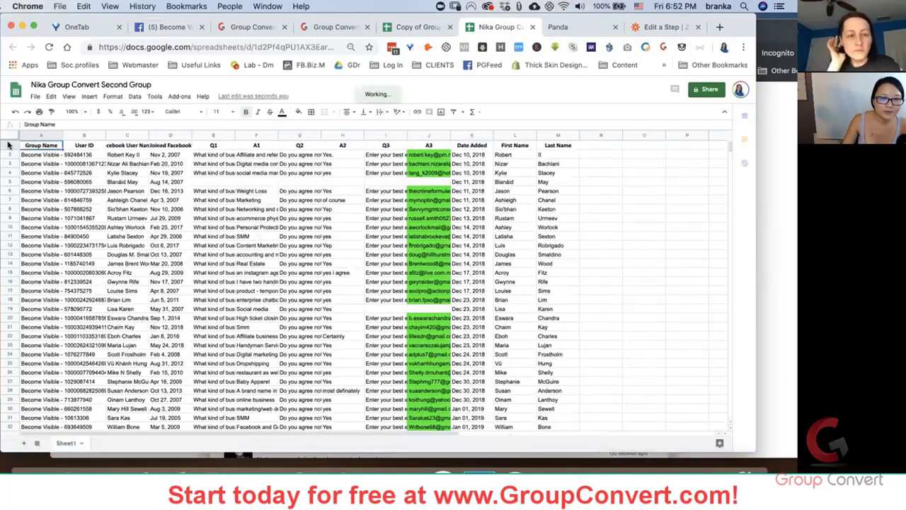
# - Select A2 through M273 and delete all member data, keeping only the header row
pyautogui.click(42, 155)
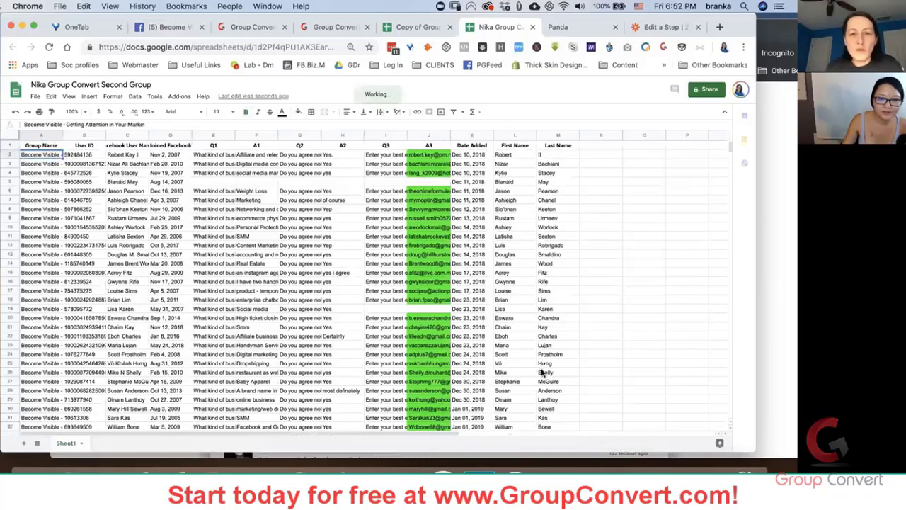
pyautogui.scroll(-5, 545, 375)
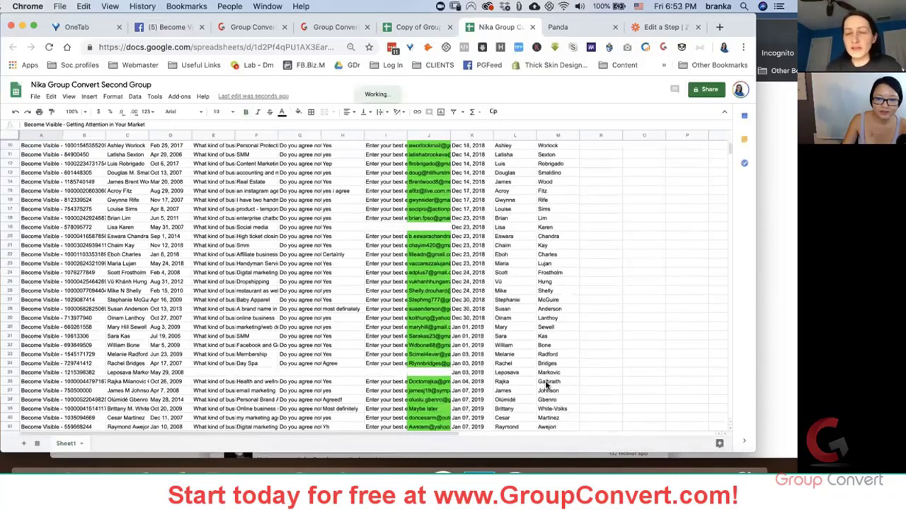
pyautogui.scroll(-3, 547, 384)
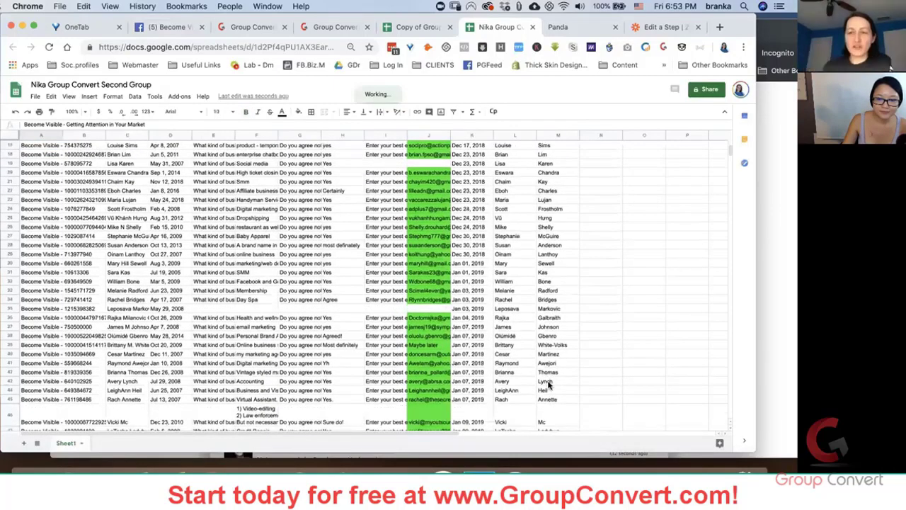
pyautogui.scroll(-10, 547, 384)
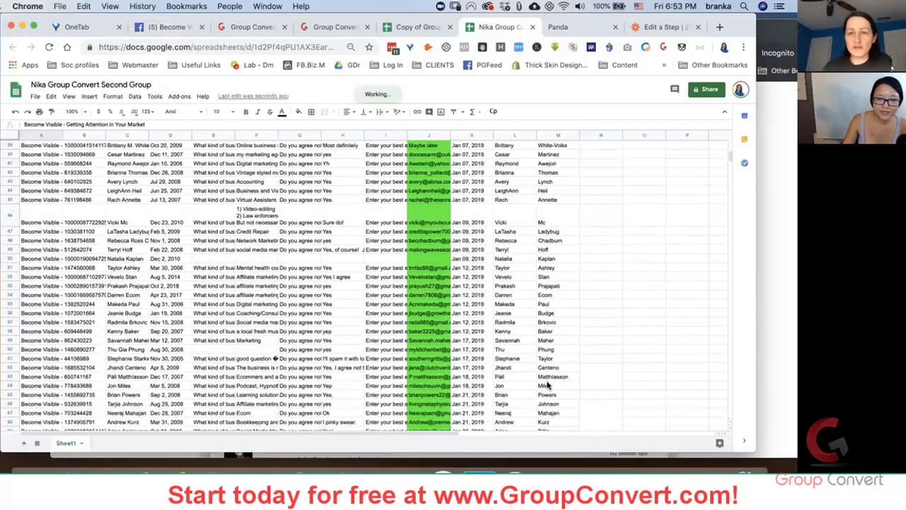
pyautogui.scroll(-5, 547, 385)
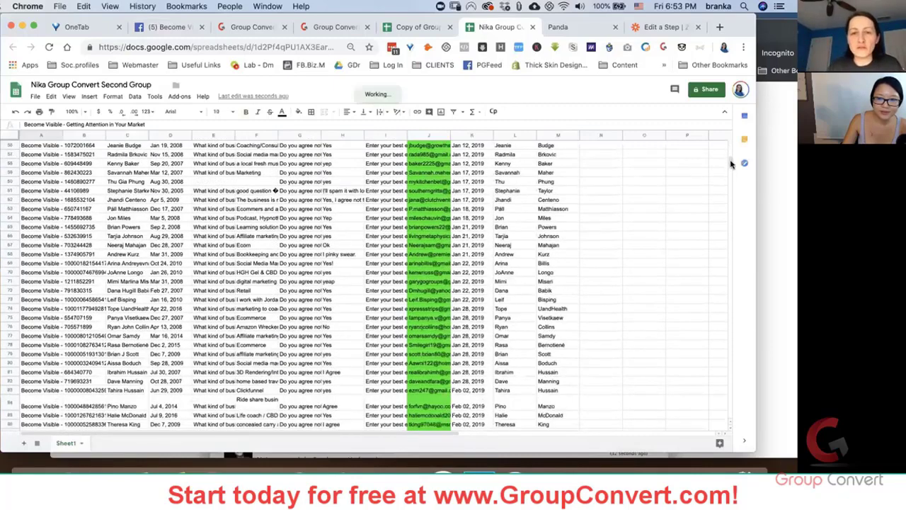
pyautogui.moveTo(729, 162); pyautogui.dragTo(728, 229)
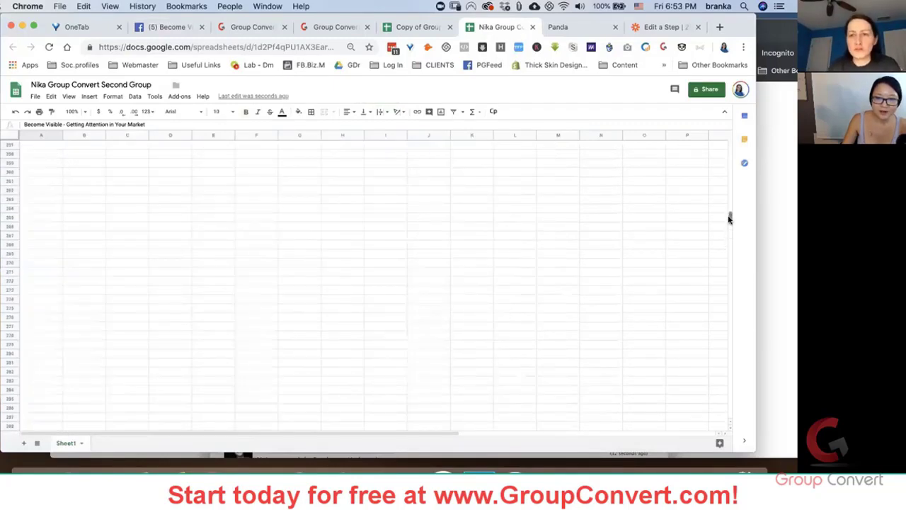
pyautogui.keyDown('shift'); pyautogui.click(570, 293); pyautogui.keyUp('shift')
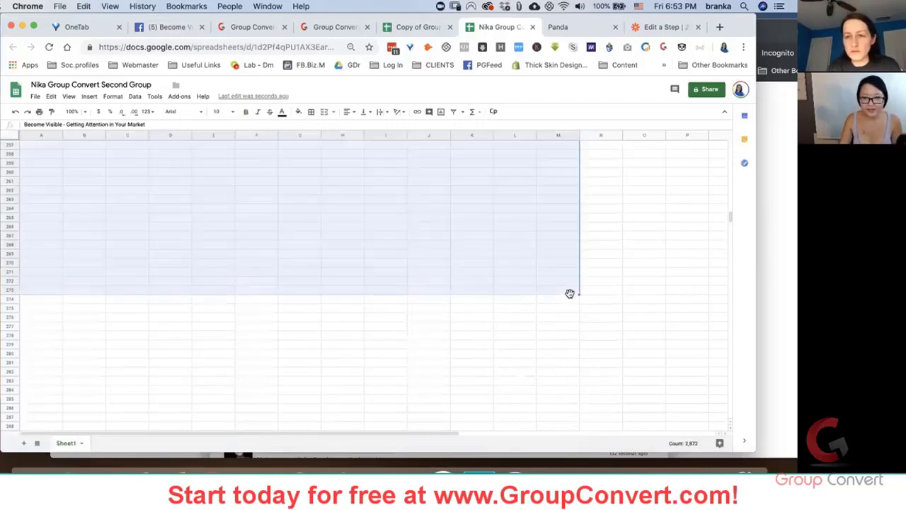
pyautogui.press('Delete')
pyautogui.click(643, 226)
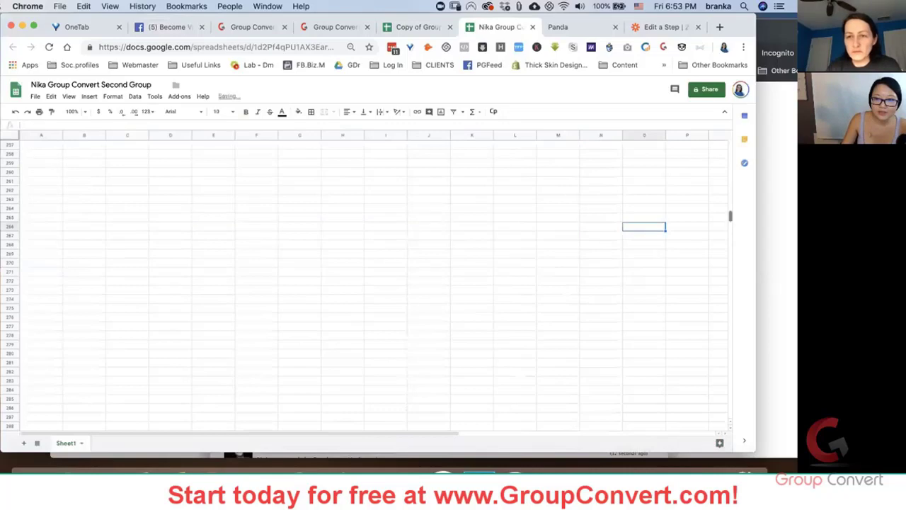
pyautogui.scroll(20, 375, 283)
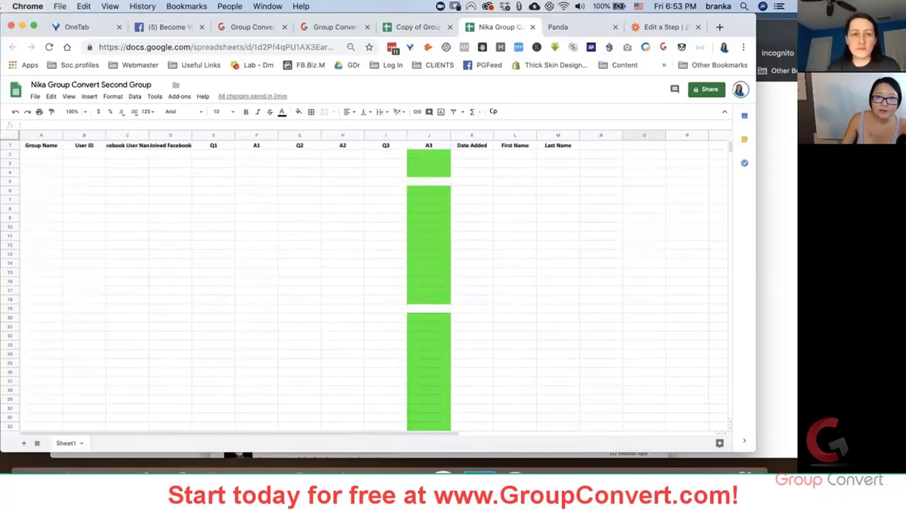
# - Enable view-only link sharing on the emptied copy, copy its link, and return to Facebook
pyautogui.click(709, 89)
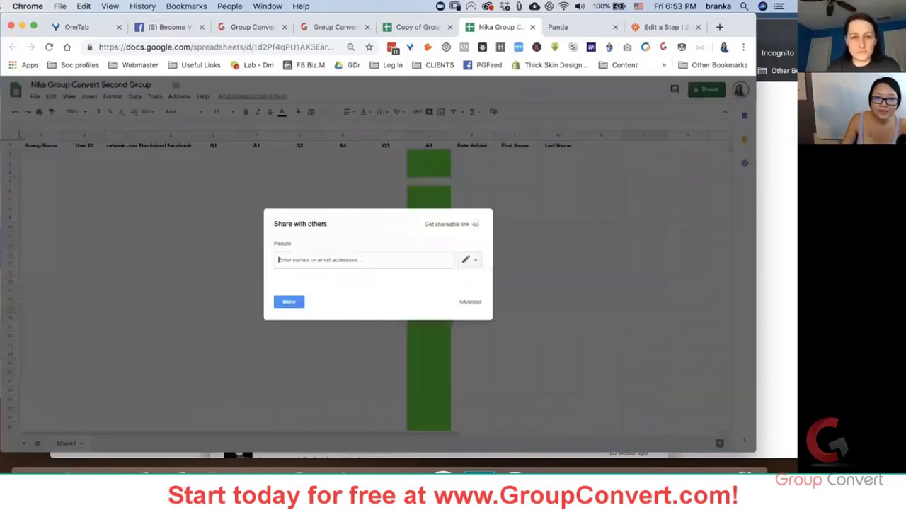
pyautogui.click(452, 223)
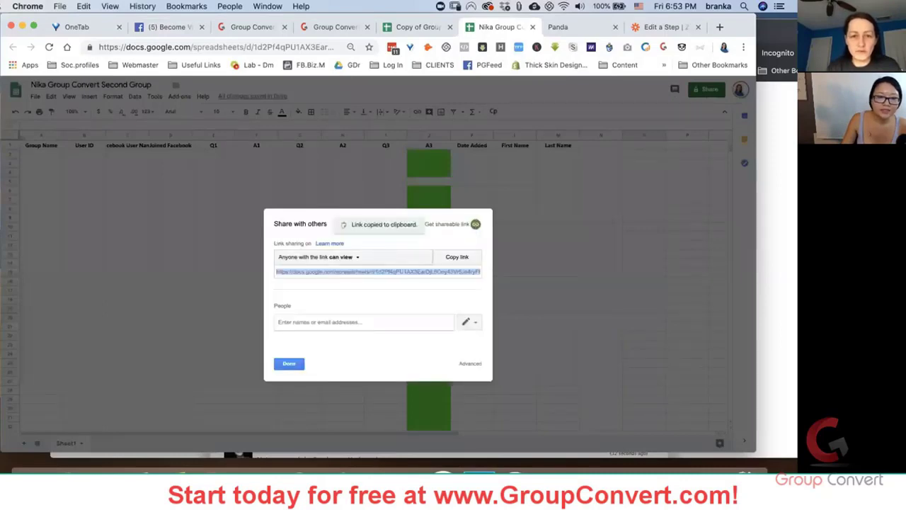
pyautogui.press('Escape')
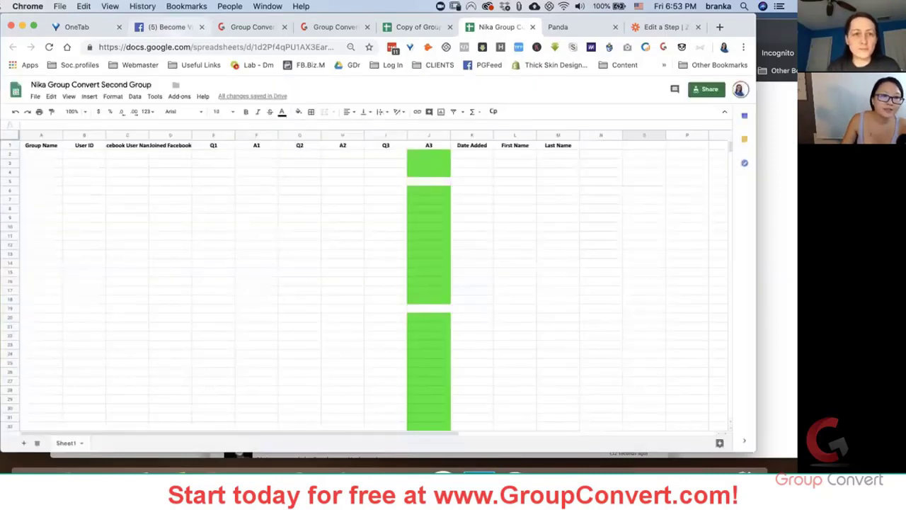
pyautogui.click(167, 27)
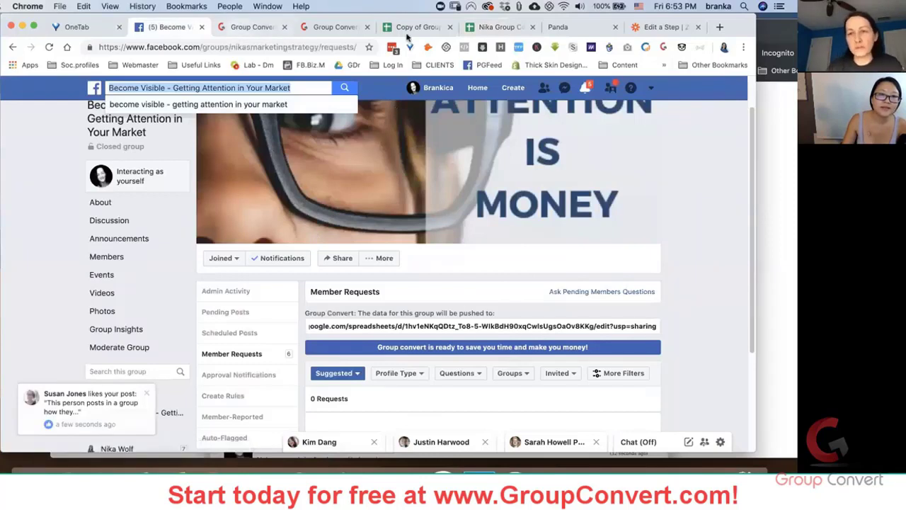
# - Show the Group Convert data page with 'Become Visible - Getting Attention in Your Market' selected
pyautogui.click(336, 28)
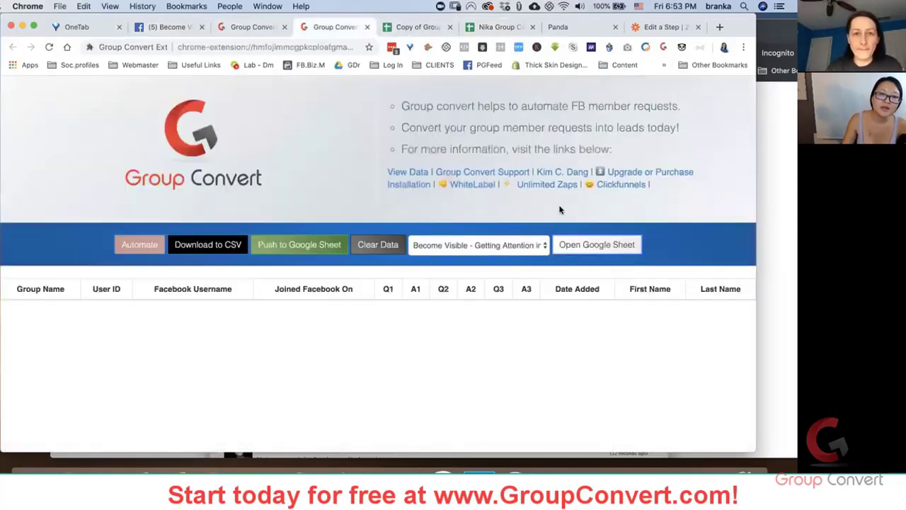
pyautogui.click(486, 248)
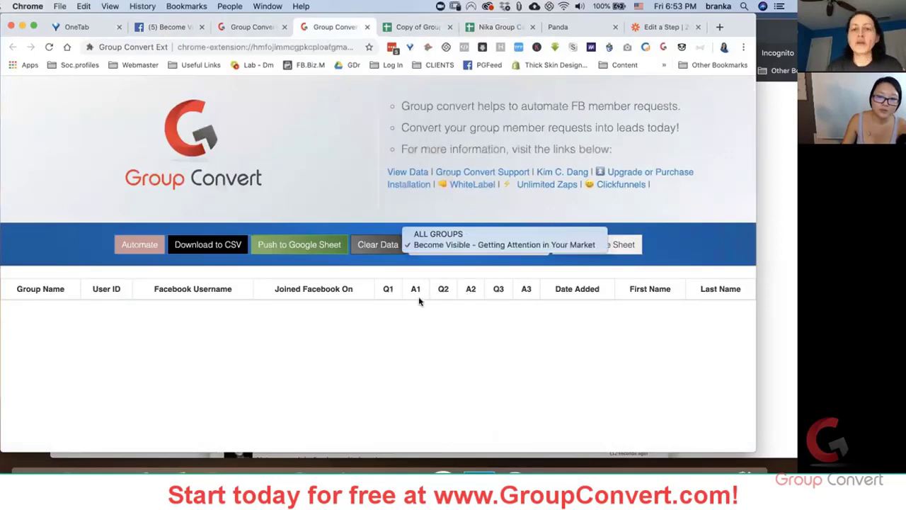
pyautogui.click(462, 363)
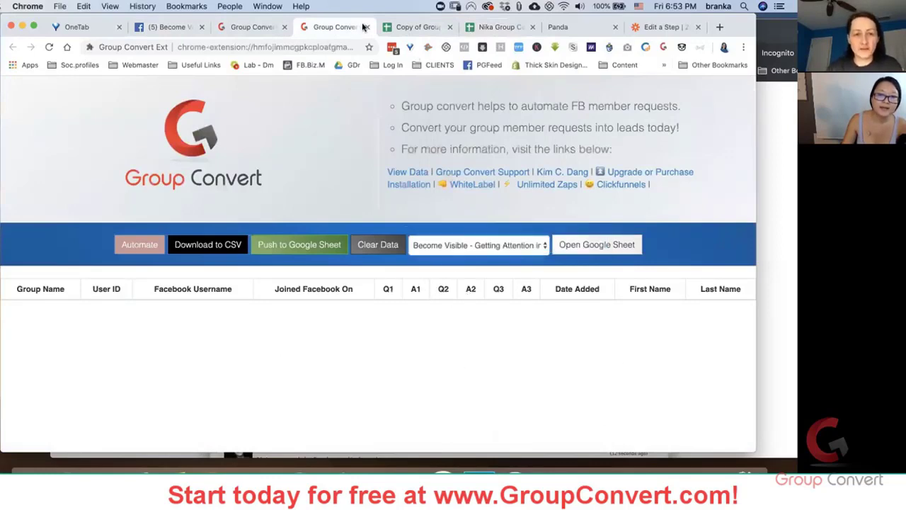